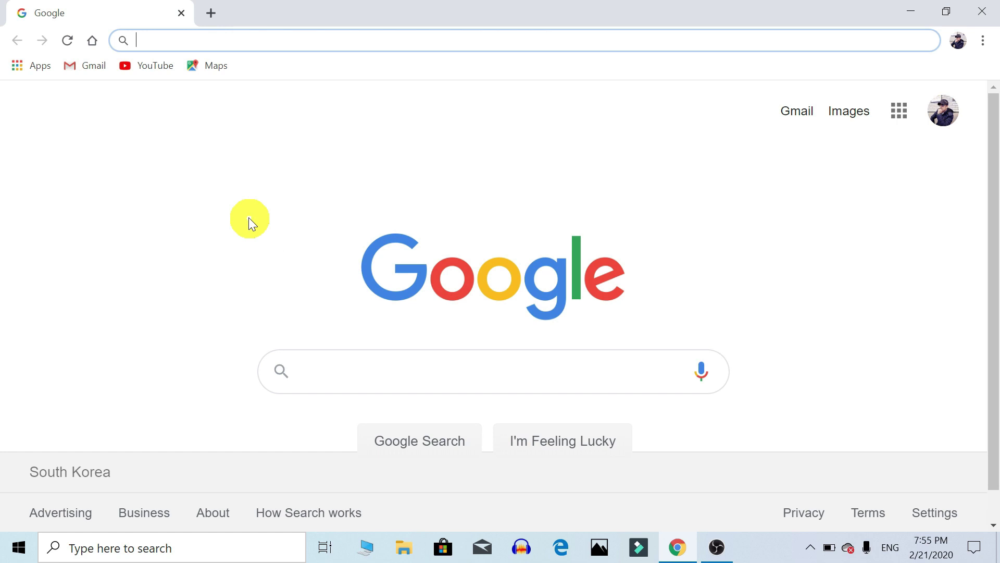
pyautogui.write('www.')
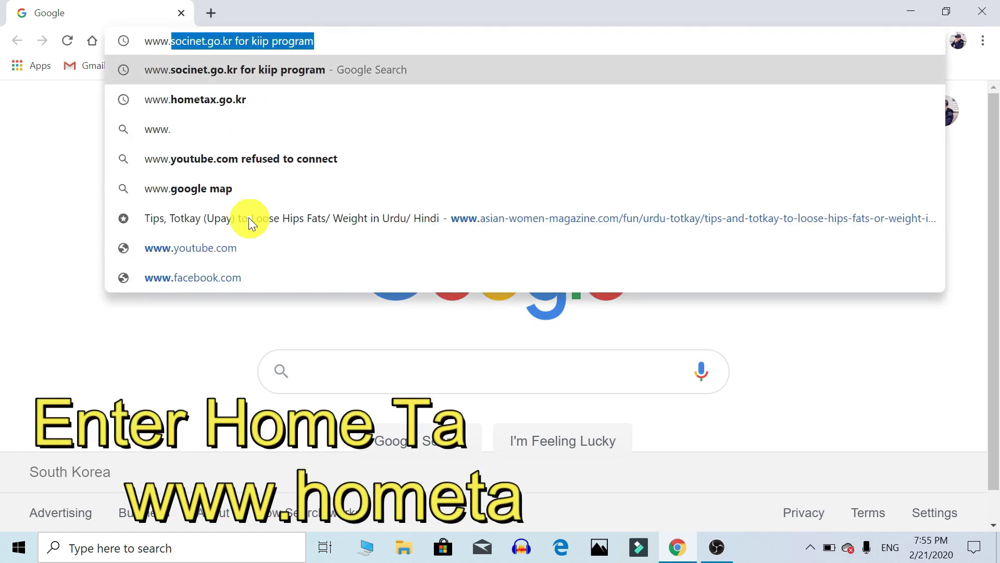
pyautogui.write('hometa')
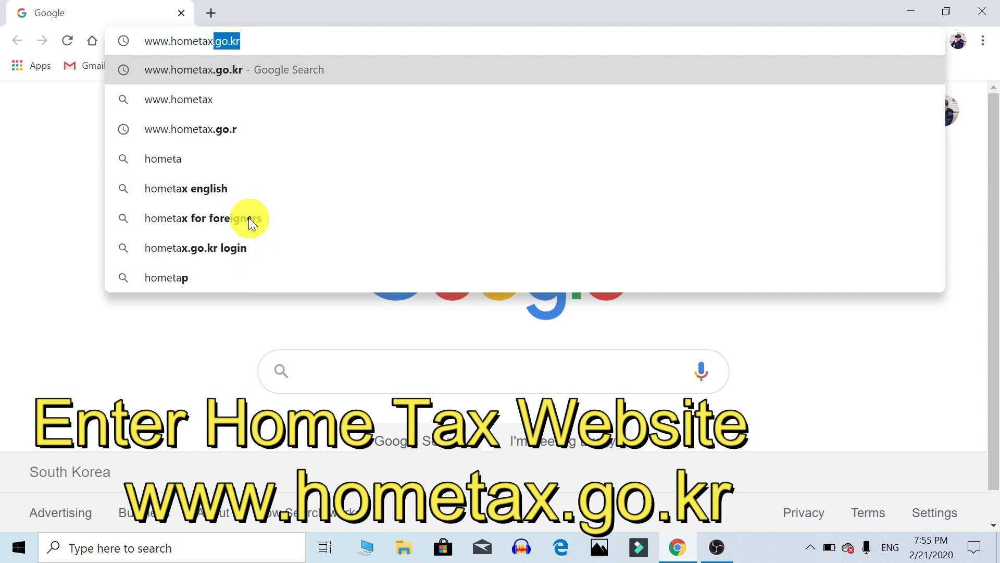
pyautogui.write('x.go.kt')
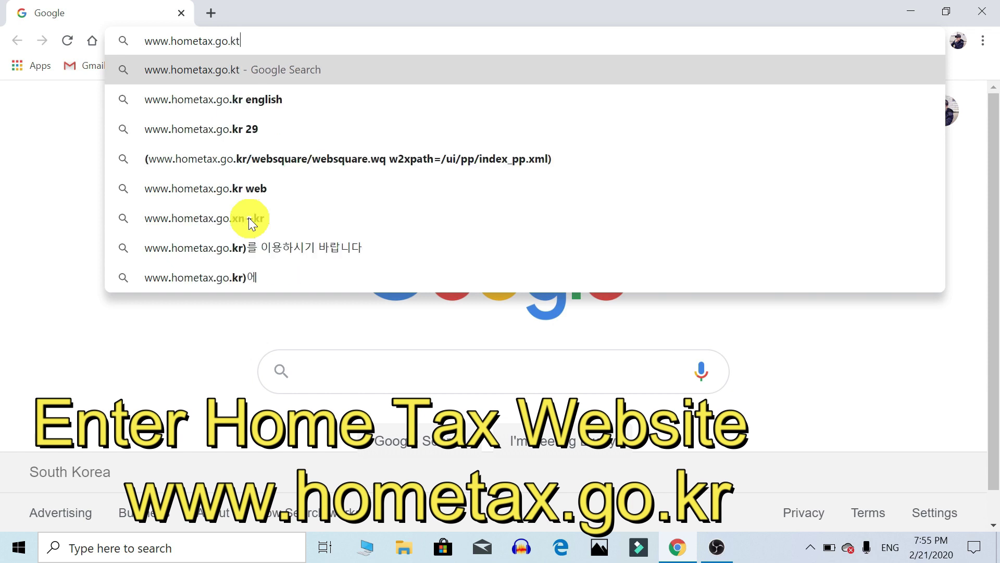
pyautogui.press('BackSpace')
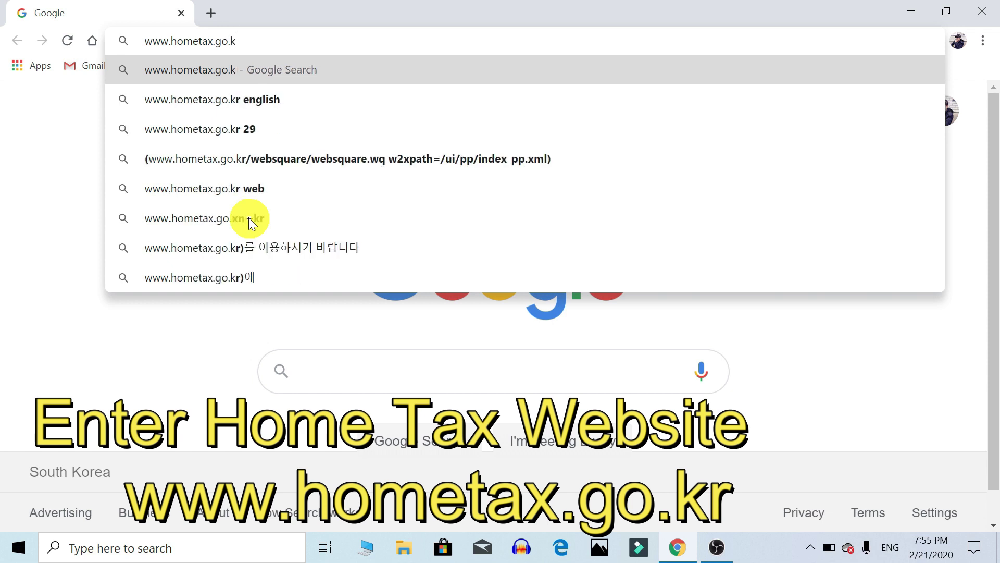
pyautogui.write('r')
pyautogui.press('Return')
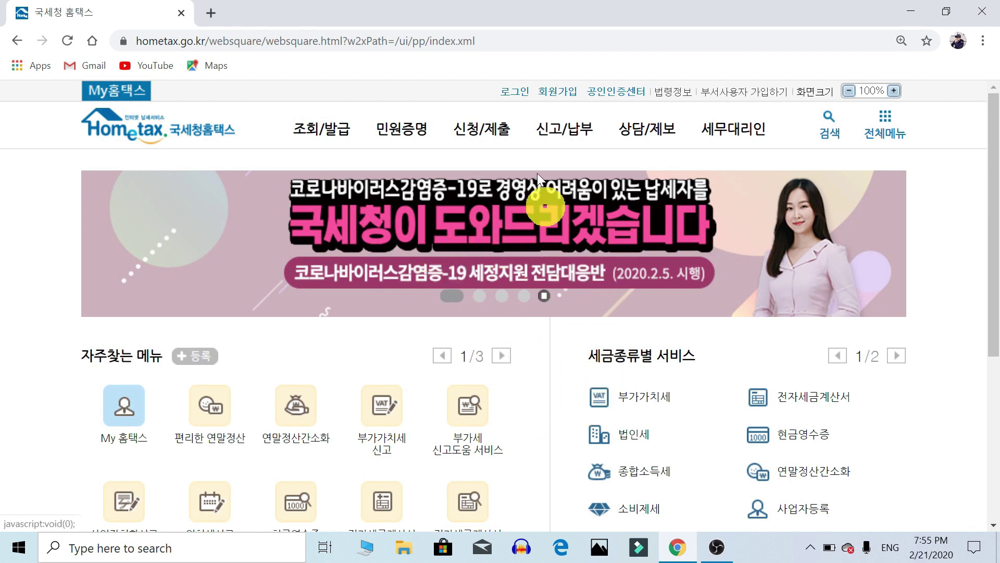
# Go to the Hometax member login (로그인), enter the account ID and password, and log in
pyautogui.moveTo(568, 140)
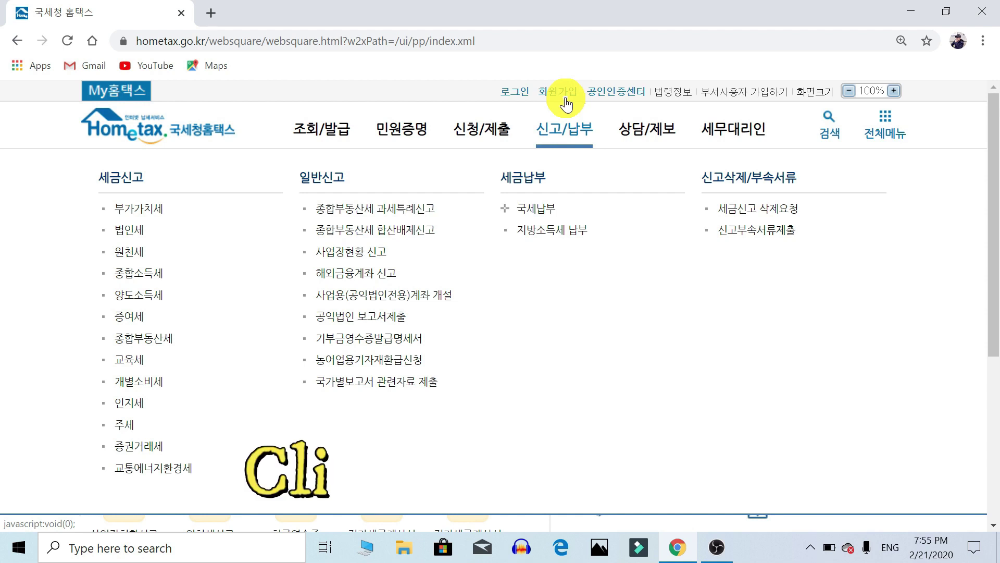
pyautogui.click(521, 98)
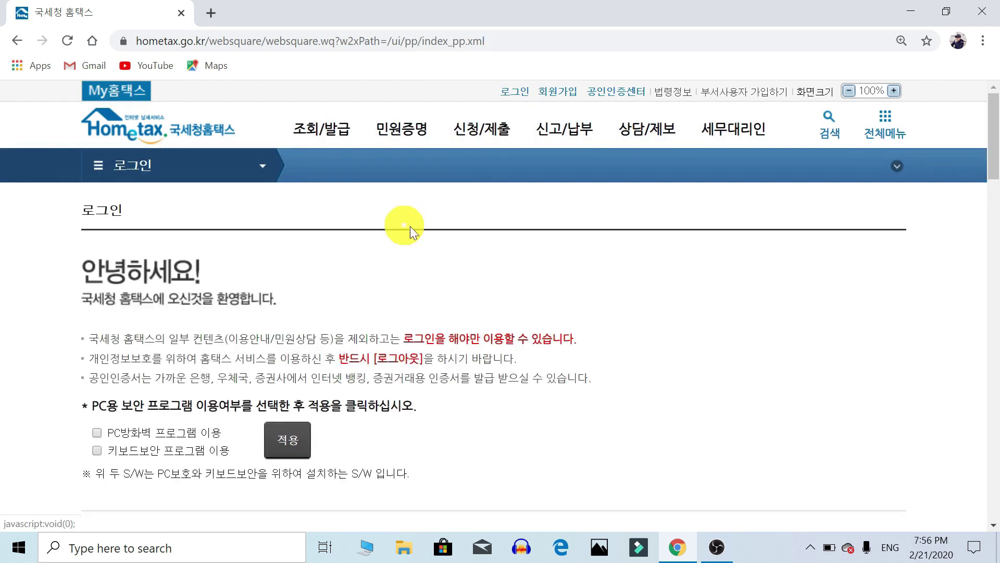
pyautogui.scroll(-5, 402, 224)
pyautogui.scroll(-4, 234, 297)
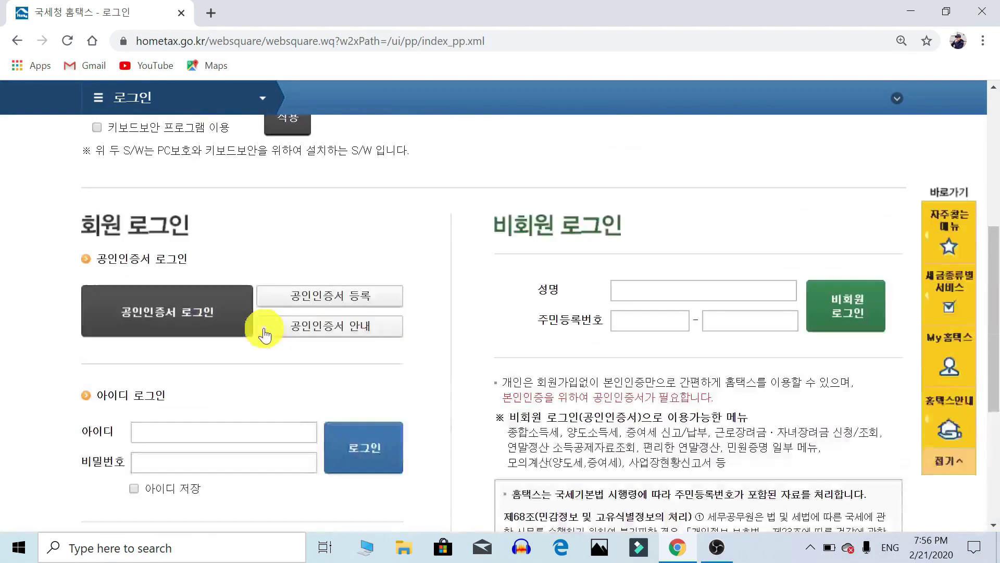
pyautogui.click(192, 203)
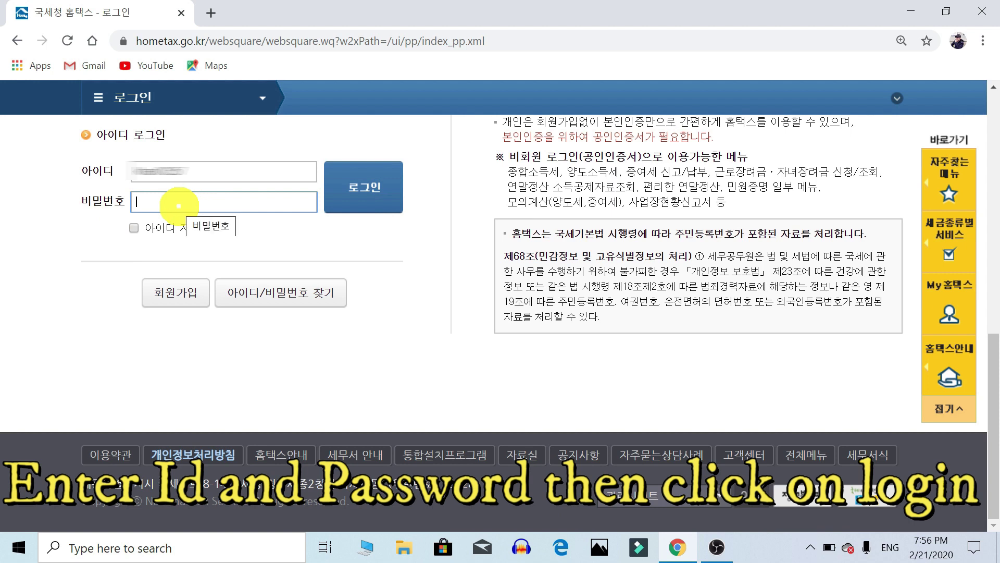
pyautogui.write('****')
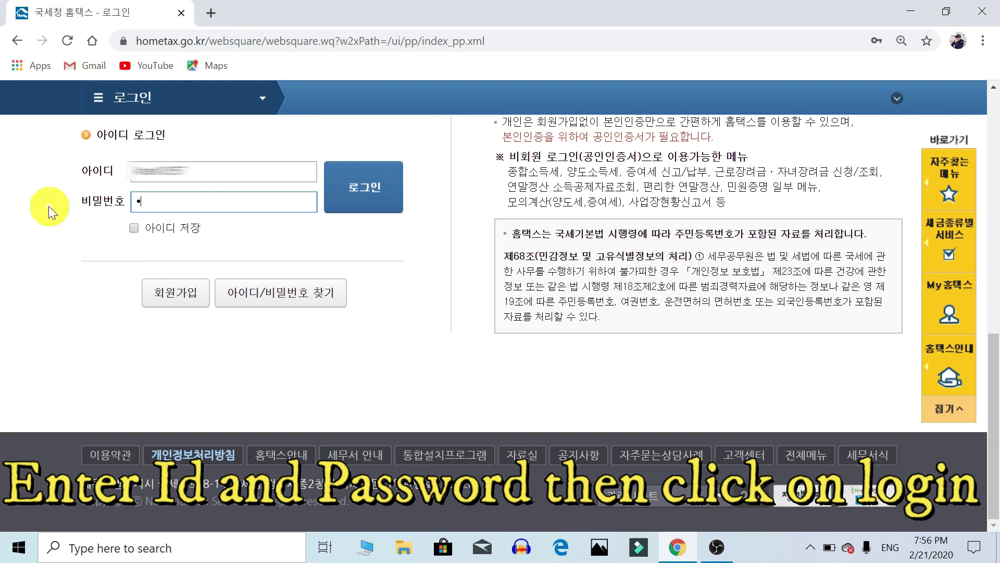
pyautogui.write('********')
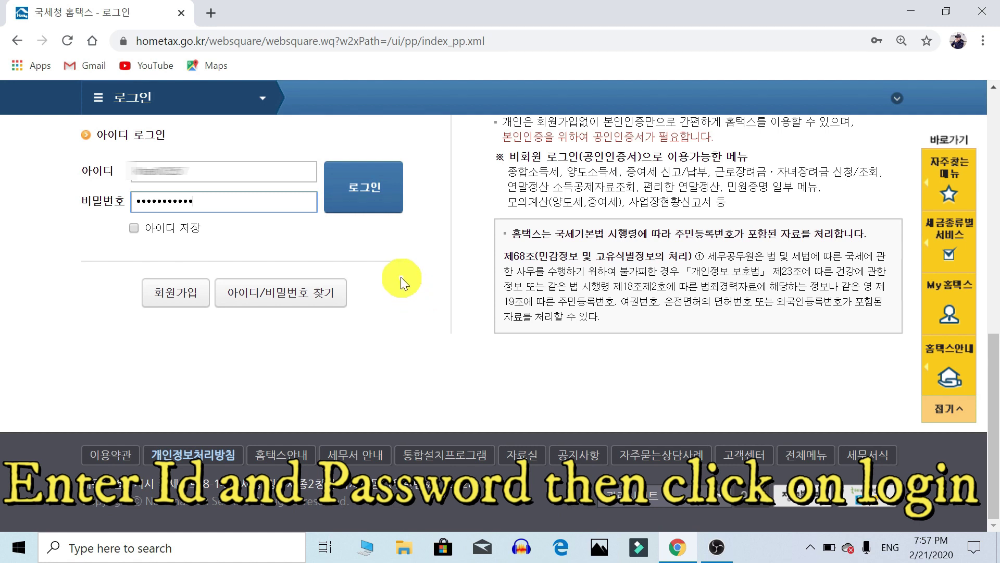
pyautogui.click(370, 203)
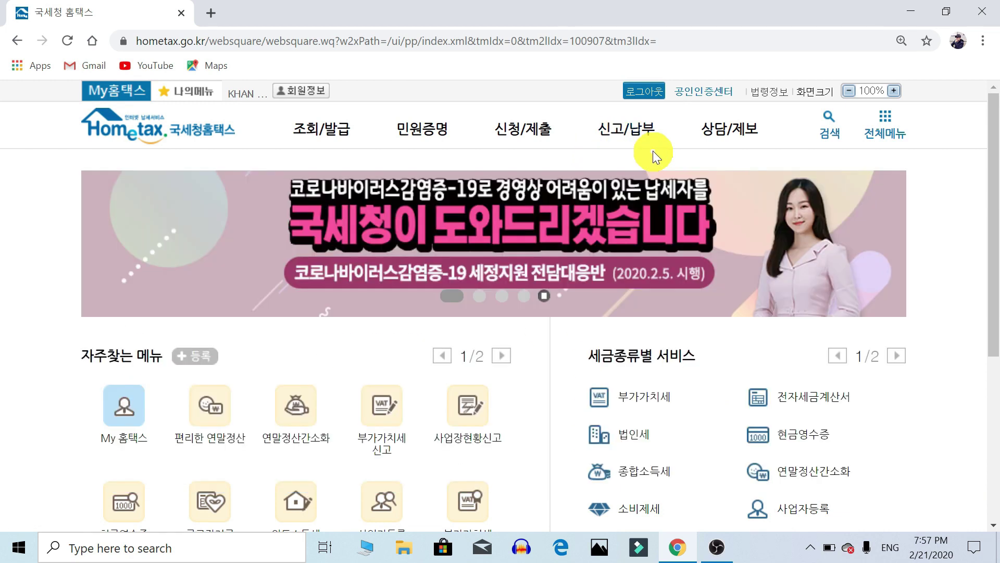
# Open the comprehensive income tax (종합소득세) filing page under 신고/납부
pyautogui.click(649, 146)
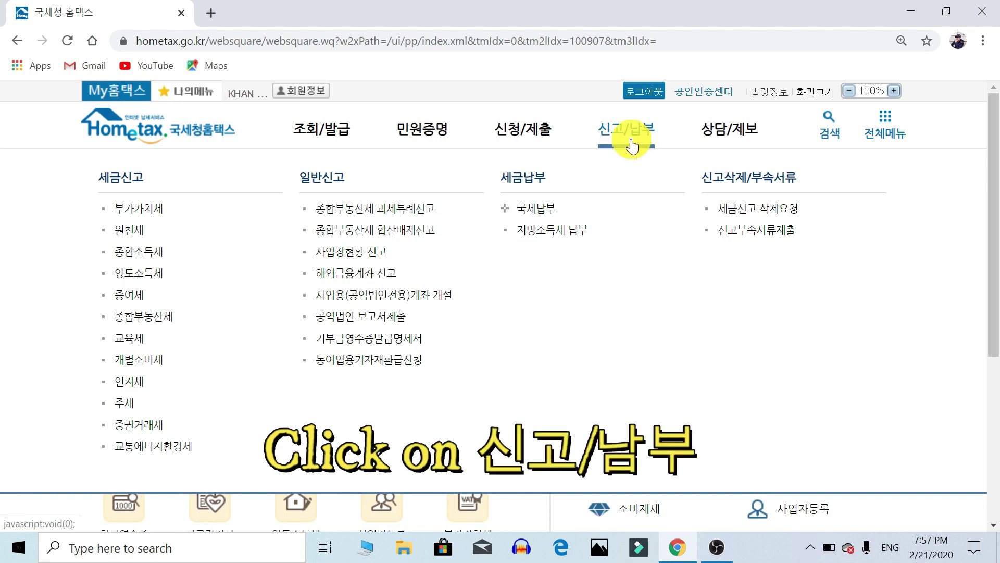
pyautogui.click(632, 145)
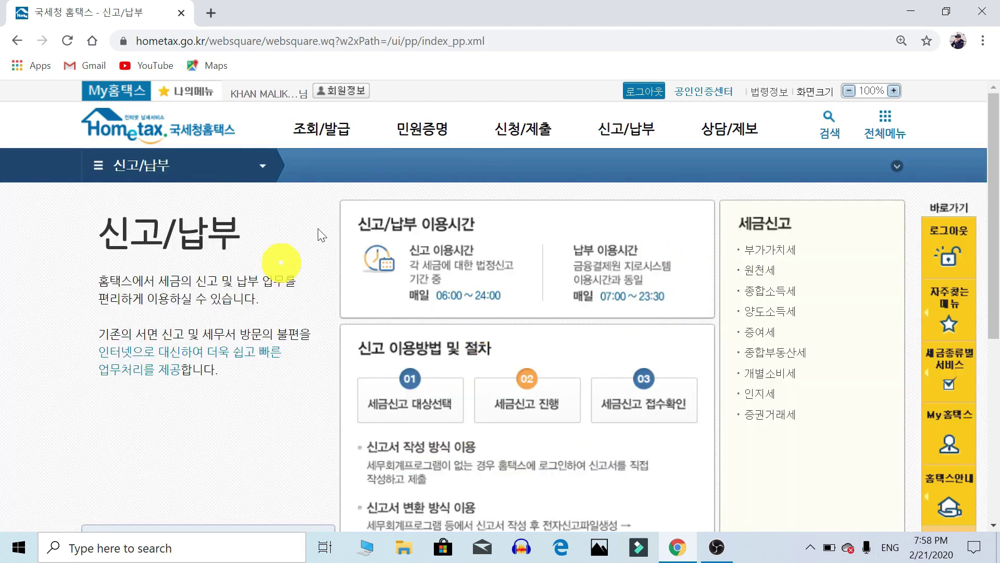
pyautogui.click(770, 296)
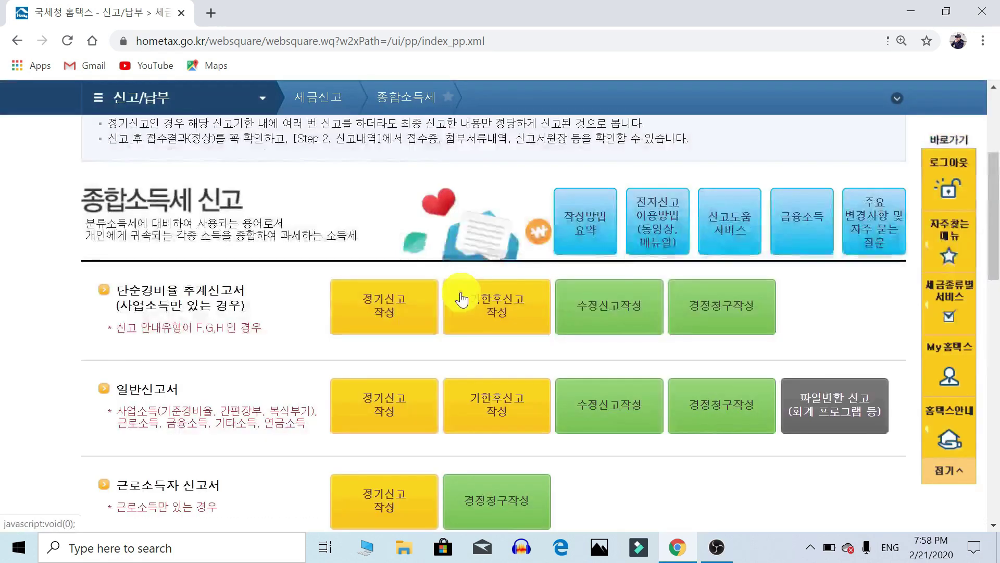
# Start a correction claim (경정청구작성) for the wage earner return (근로소득자 신고서) and dismiss the translation notice and information pop-up
pyautogui.scroll(-8, 460, 292)
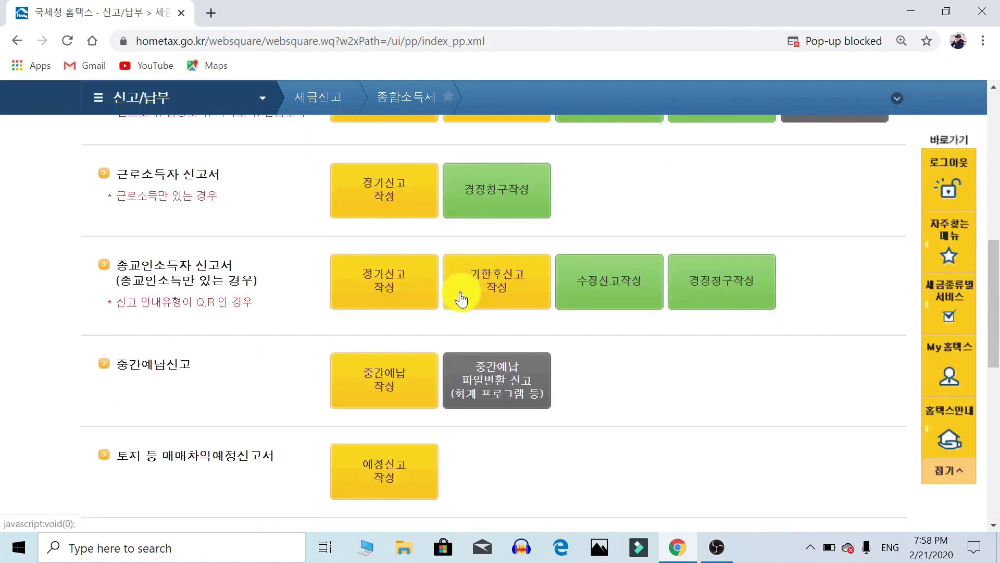
pyautogui.scroll(-5, 451, 286)
pyautogui.scroll(10, 449, 279)
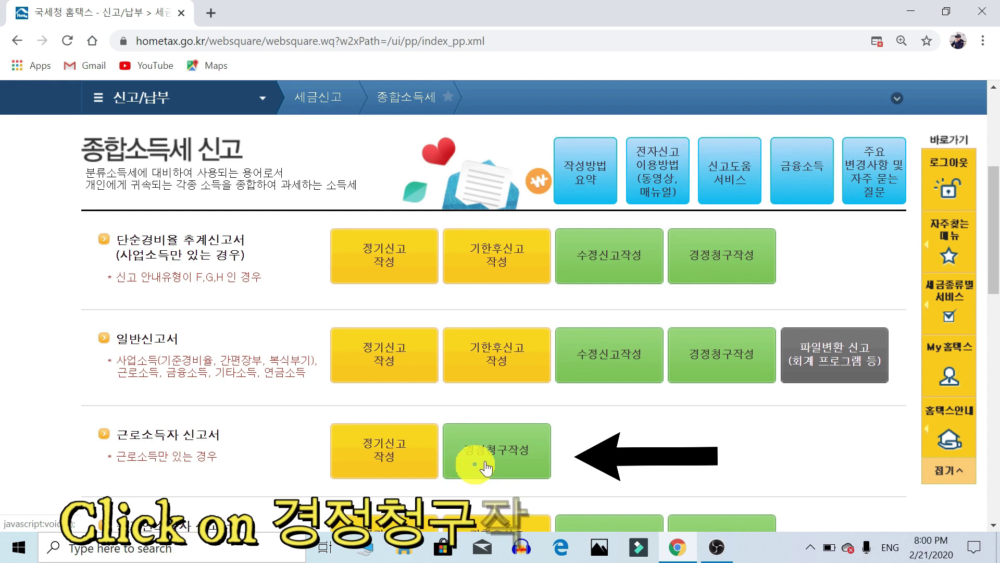
pyautogui.click(490, 463)
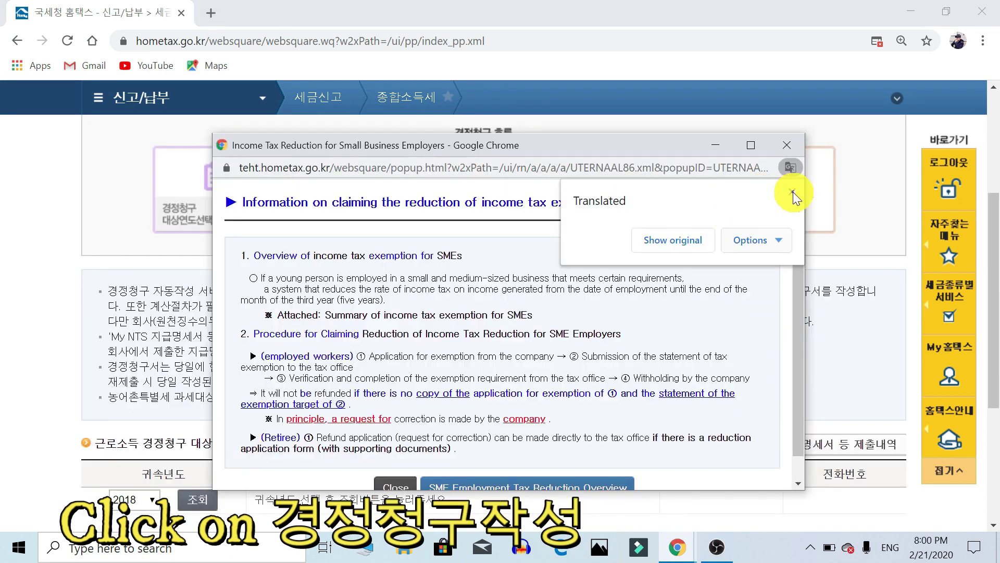
pyautogui.click(793, 191)
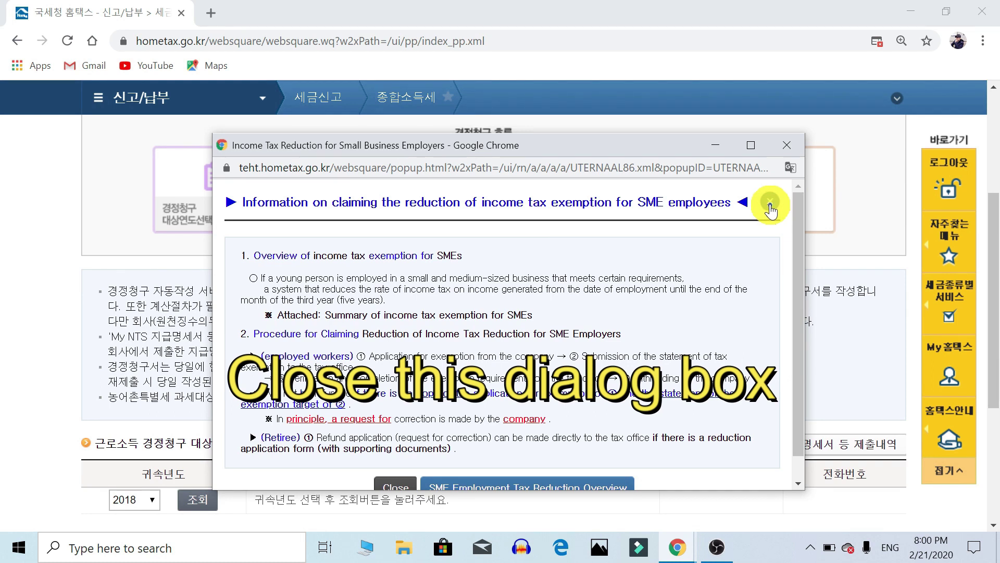
pyautogui.click(770, 202)
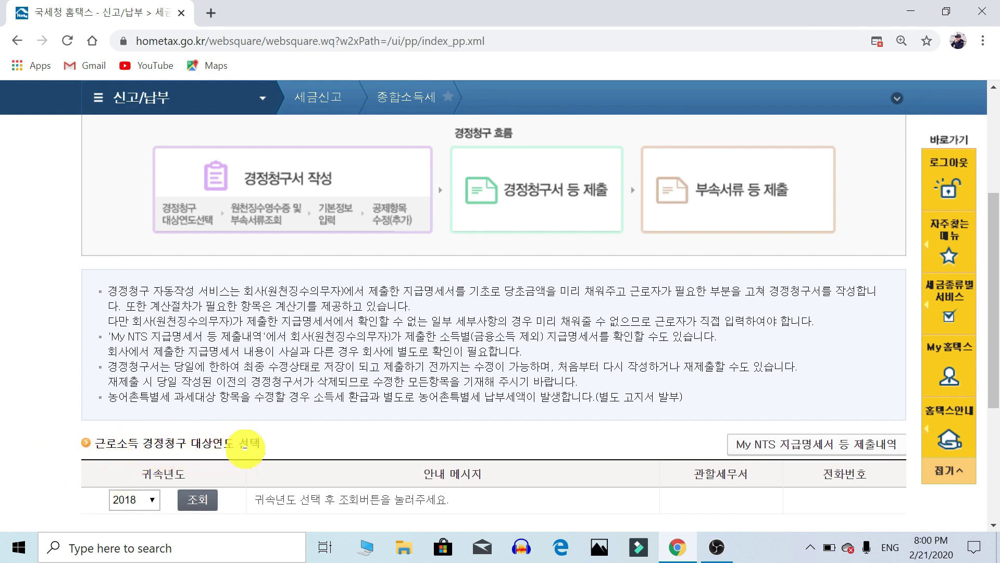
# Select 2018 as the attribution year (귀속년도) for the correction claim and look it up
pyautogui.click(150, 499)
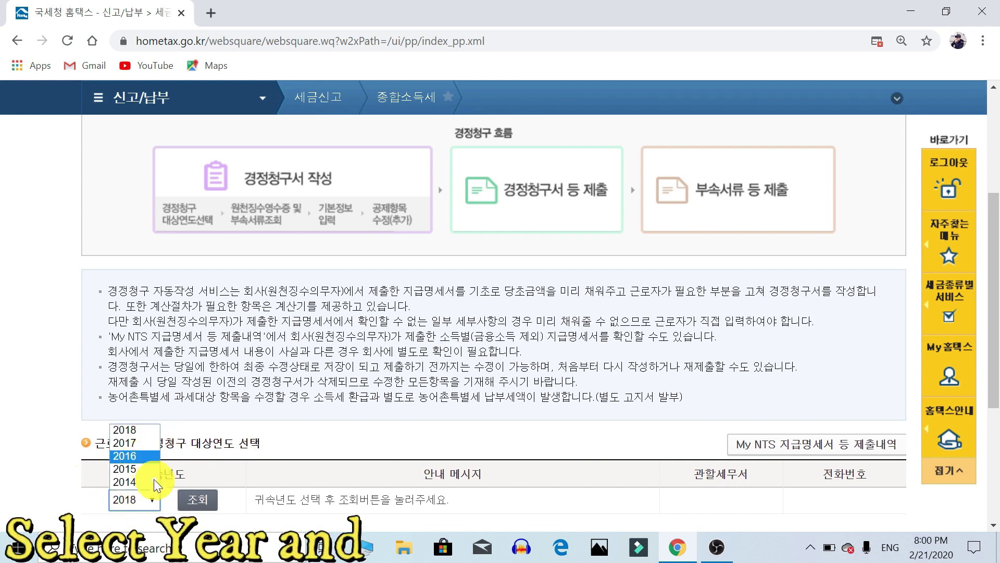
pyautogui.click(130, 429)
pyautogui.scroll(-4, 185, 339)
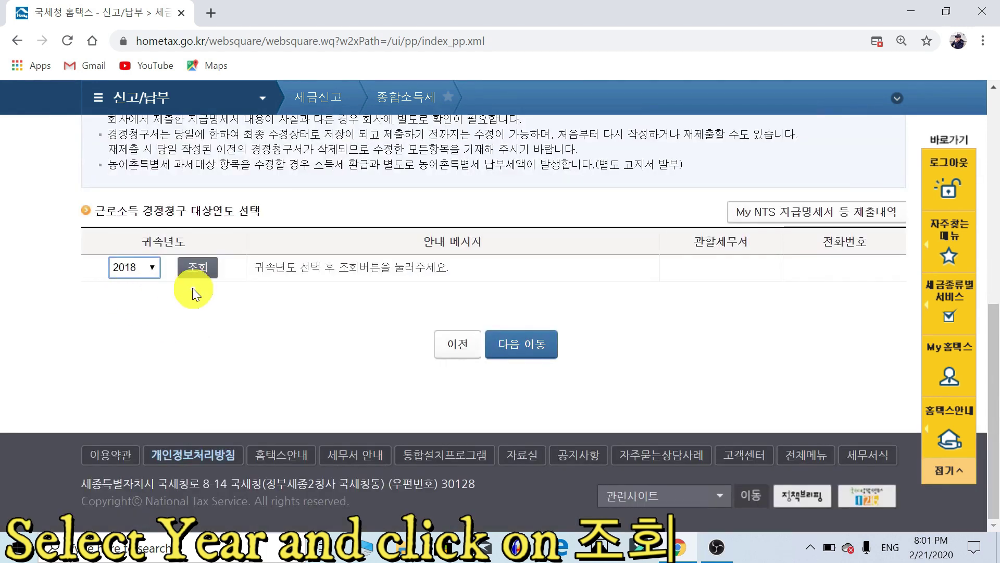
pyautogui.click(196, 270)
pyautogui.click(198, 268)
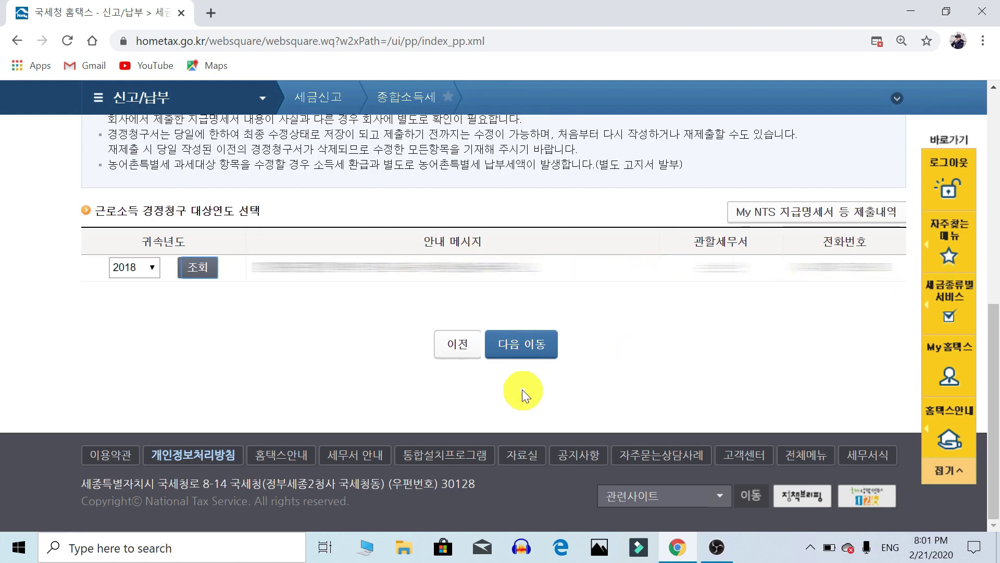
# Proceed through the withholding receipt page to the basic information entry page (기본정보 입력), accepting both confirmations
pyautogui.click(517, 344)
pyautogui.click(563, 144)
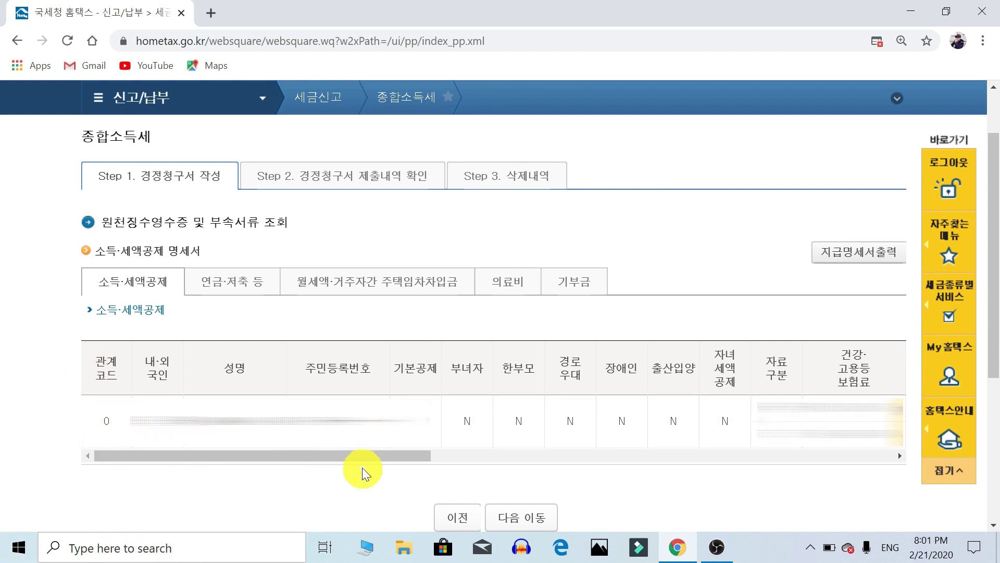
pyautogui.scroll(-5, 516, 521)
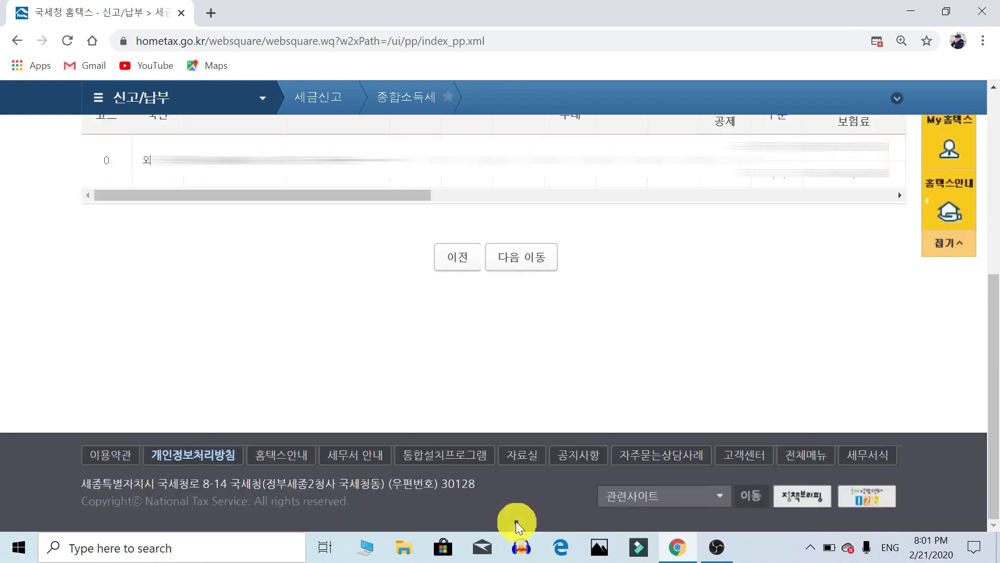
pyautogui.click(531, 261)
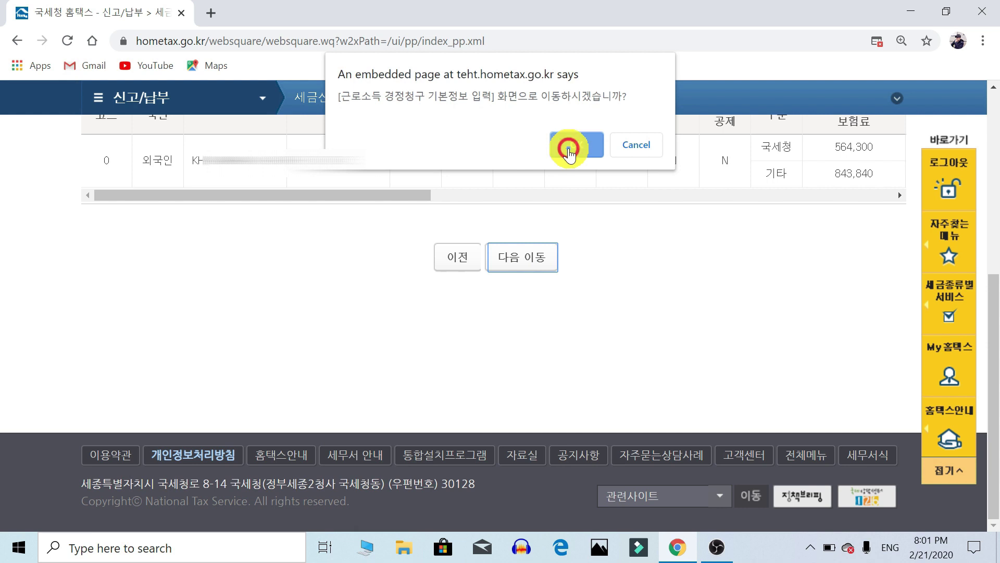
pyautogui.click(569, 148)
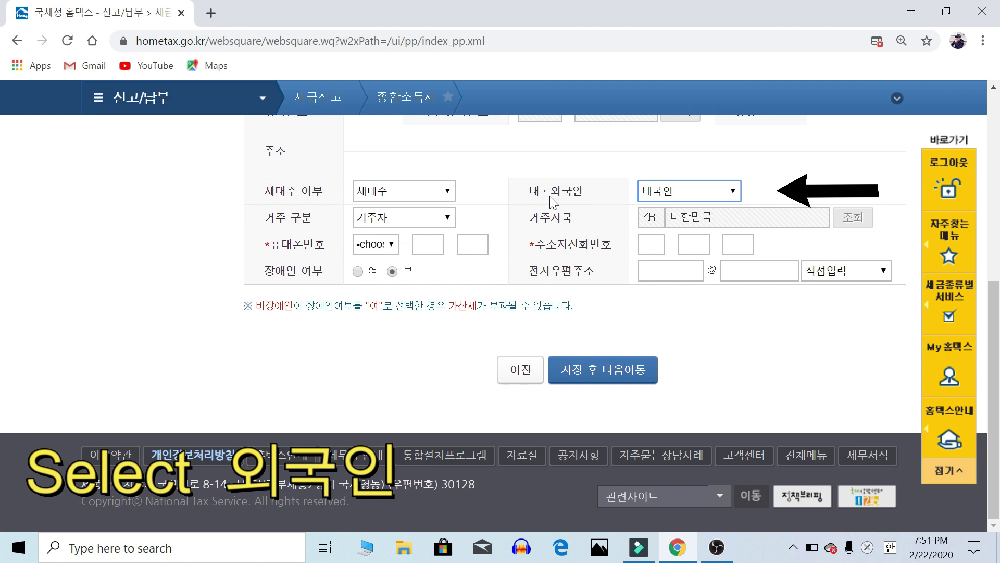
# Set 내·외국인 to 외국인 and fill in the mobile number and the home address phone number
pyautogui.click(684, 192)
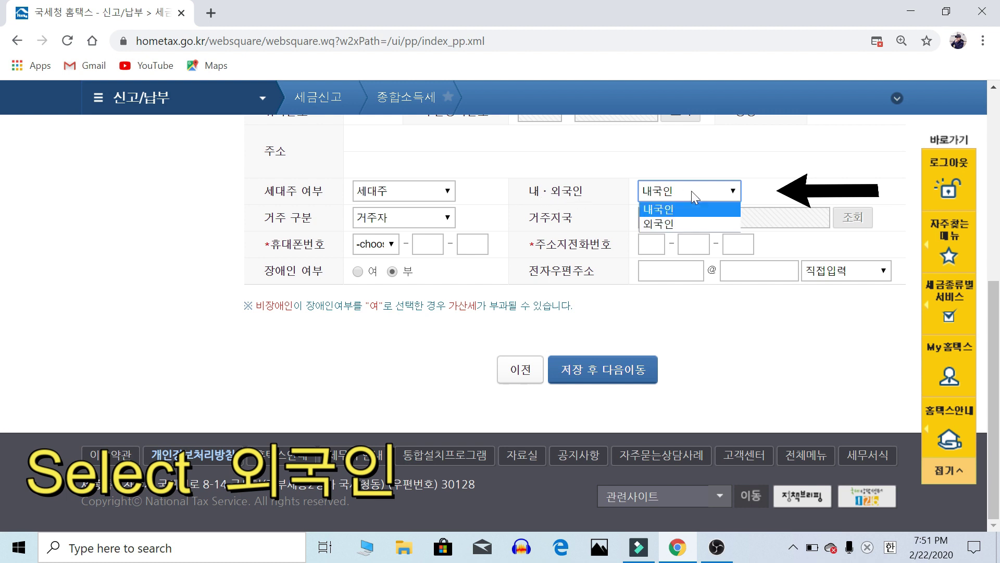
pyautogui.click(680, 224)
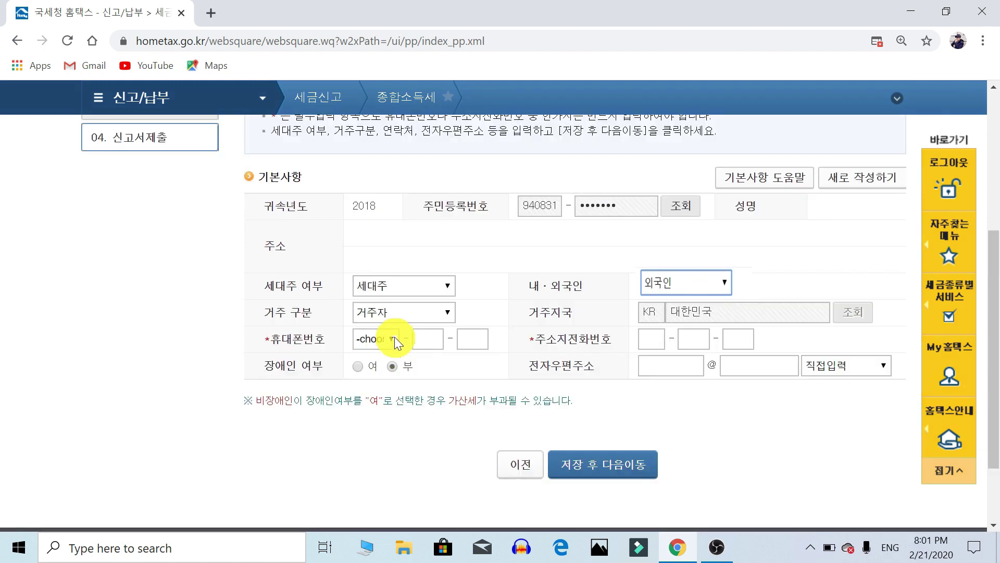
pyautogui.click(391, 339)
pyautogui.click(388, 370)
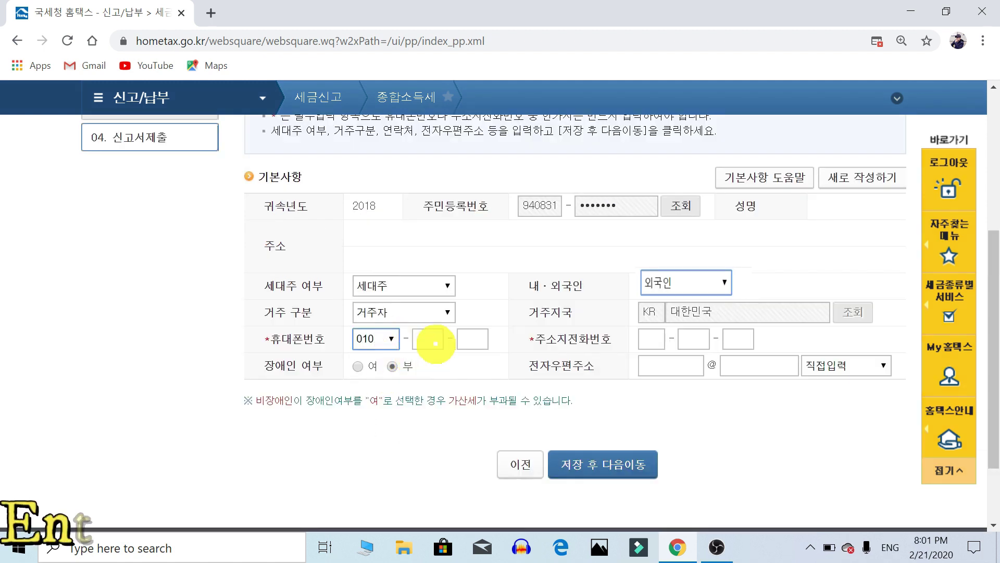
pyautogui.click(436, 340)
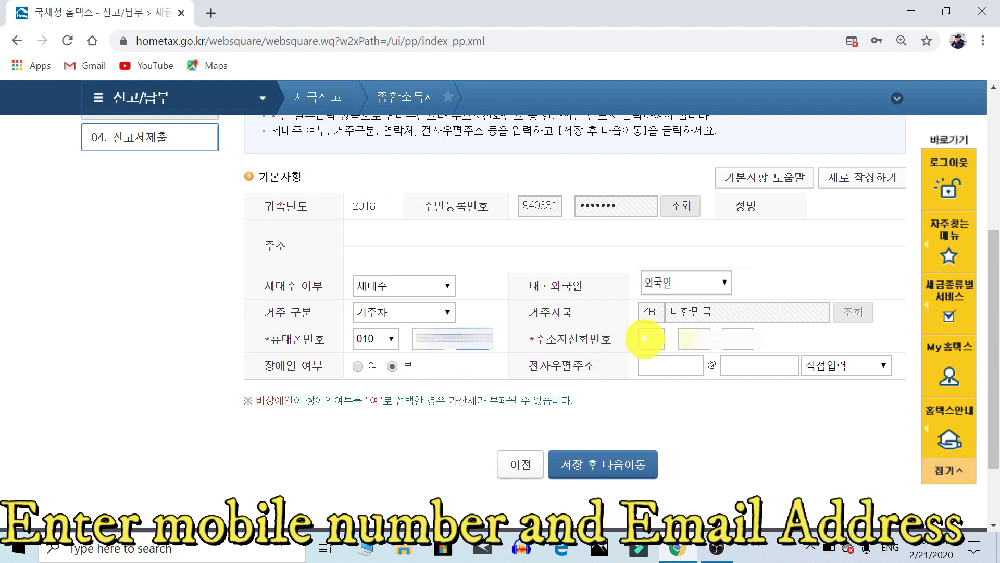
pyautogui.click(651, 340)
pyautogui.write('010')
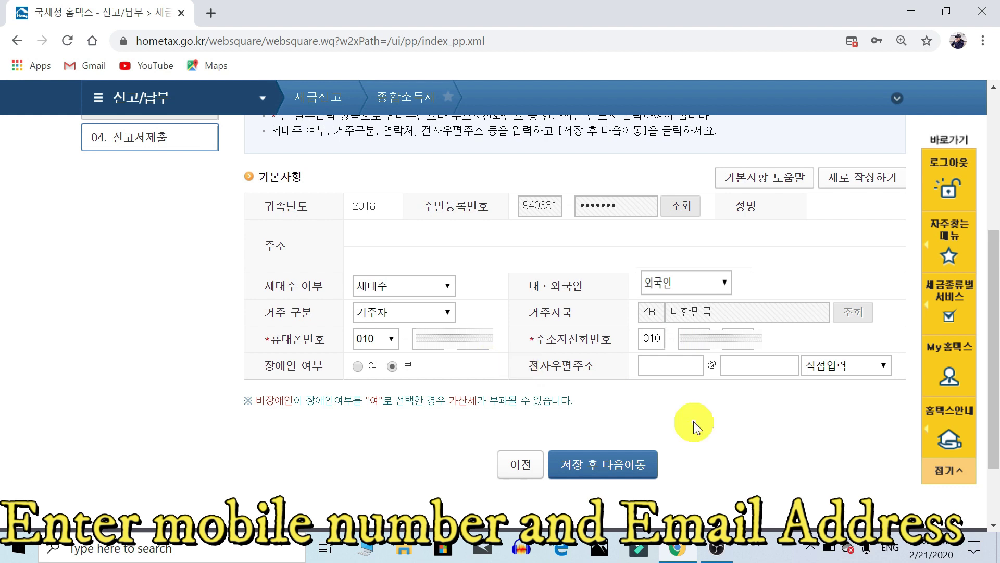
# Fill in the e-mail address (전자우편주소) and set its domain to gmail.com
pyautogui.click(678, 375)
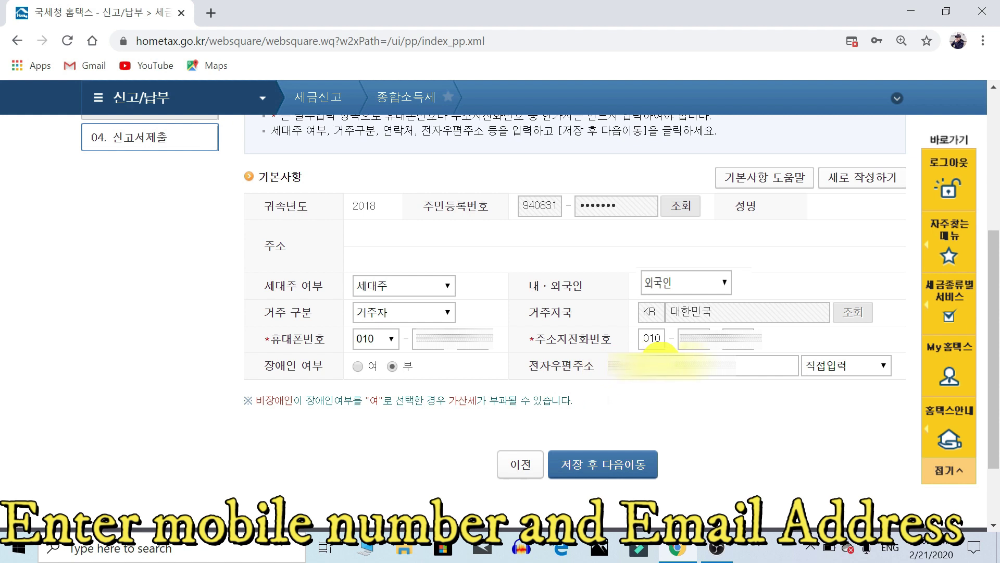
pyautogui.click(661, 361)
pyautogui.click(699, 397)
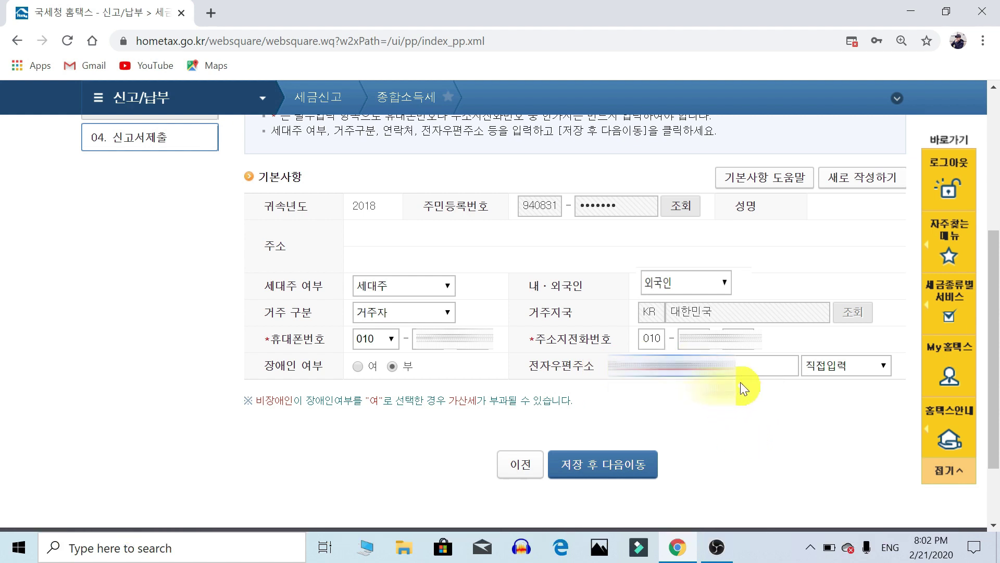
pyautogui.click(824, 365)
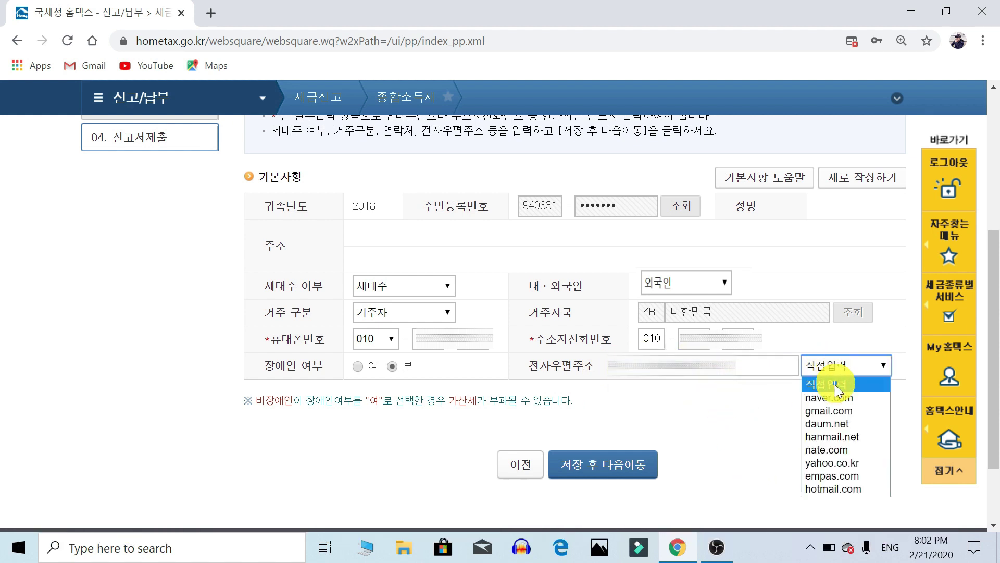
pyautogui.click(835, 414)
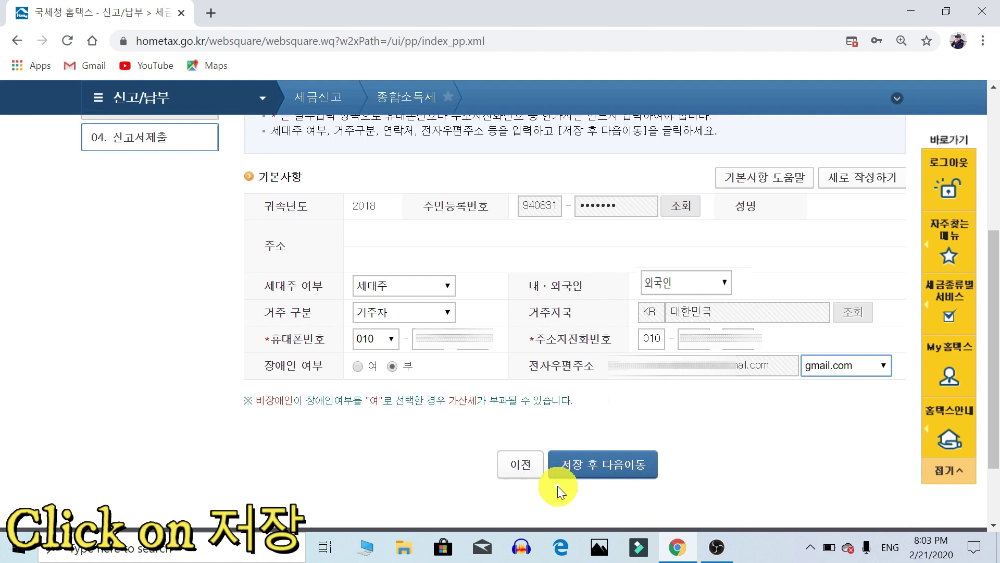
# Try to save the basic information, dismiss the alert, and look up the resident registration number (주민등록번호), accepting the new entry (신규입력)
pyautogui.click(612, 470)
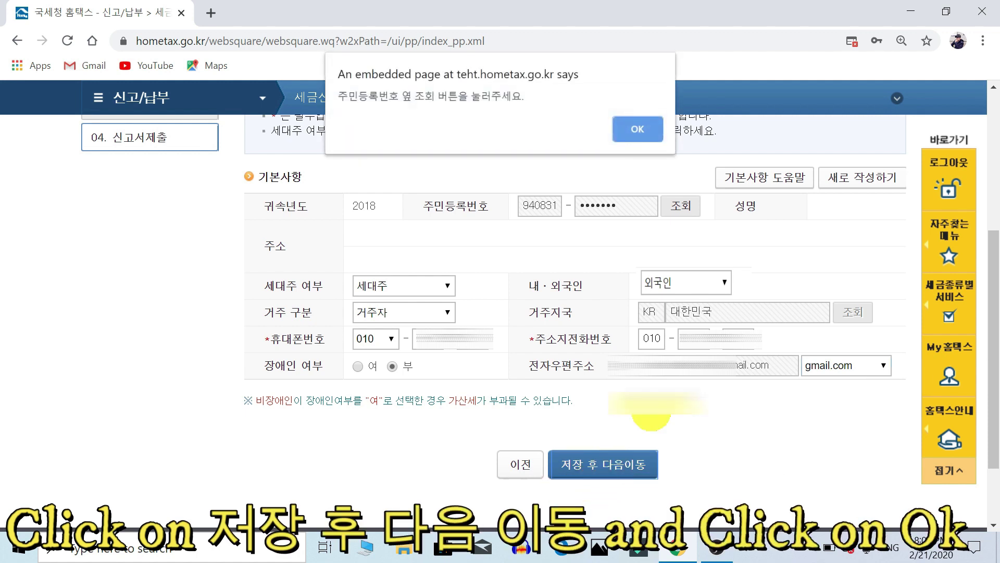
pyautogui.click(631, 131)
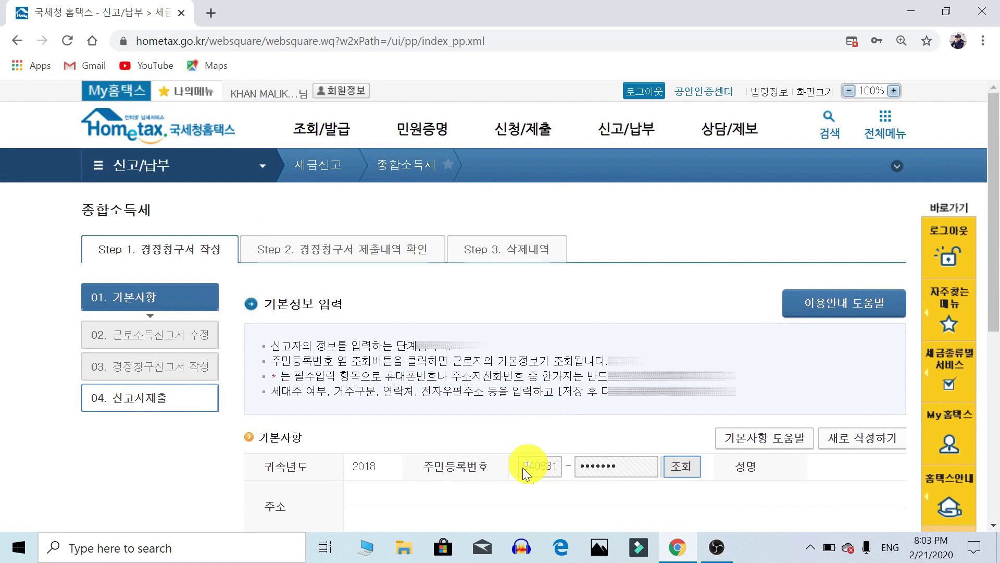
pyautogui.scroll(-5, 460, 430)
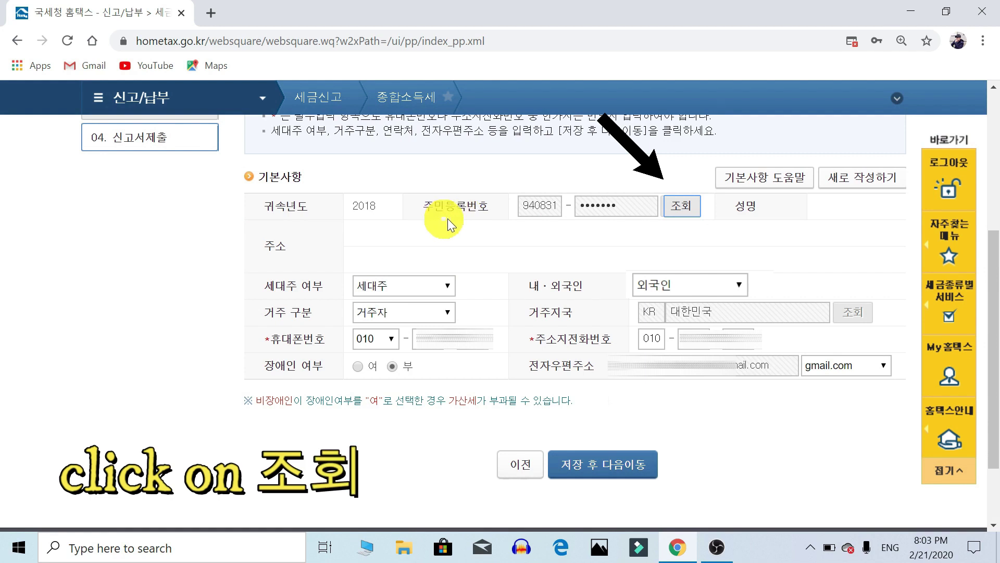
pyautogui.click(676, 210)
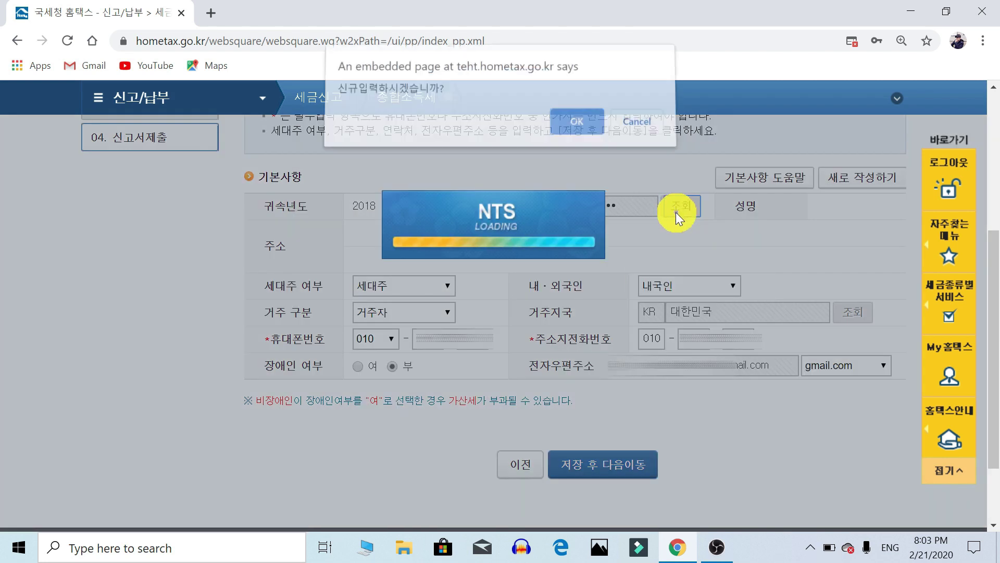
pyautogui.click(579, 127)
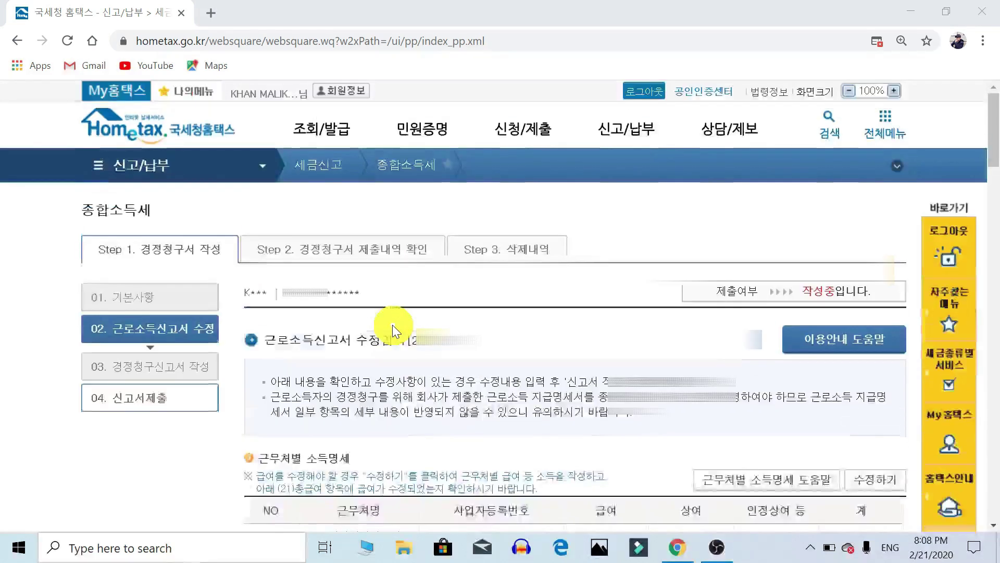
# Copy the total salary amount in item 21 (총급여) of the wage income return
pyautogui.scroll(-5, 445, 442)
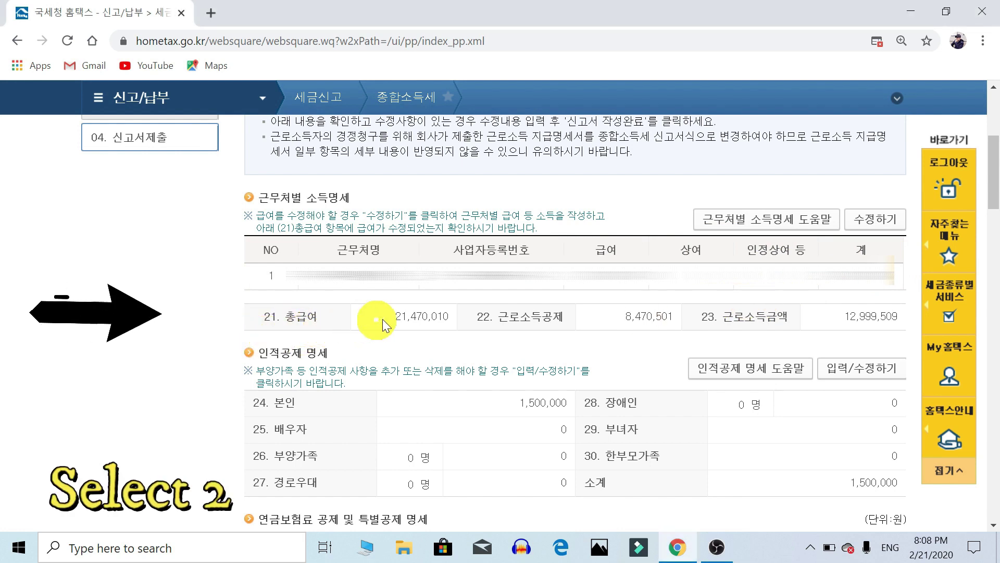
pyautogui.moveTo(390, 317); pyautogui.dragTo(454, 319)
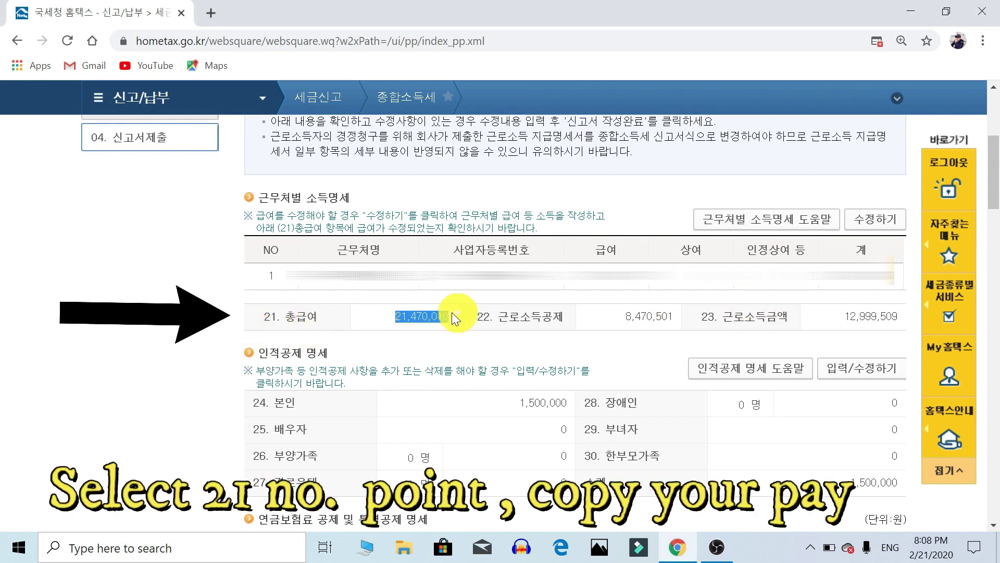
pyautogui.rightClick(432, 319)
pyautogui.click(458, 330)
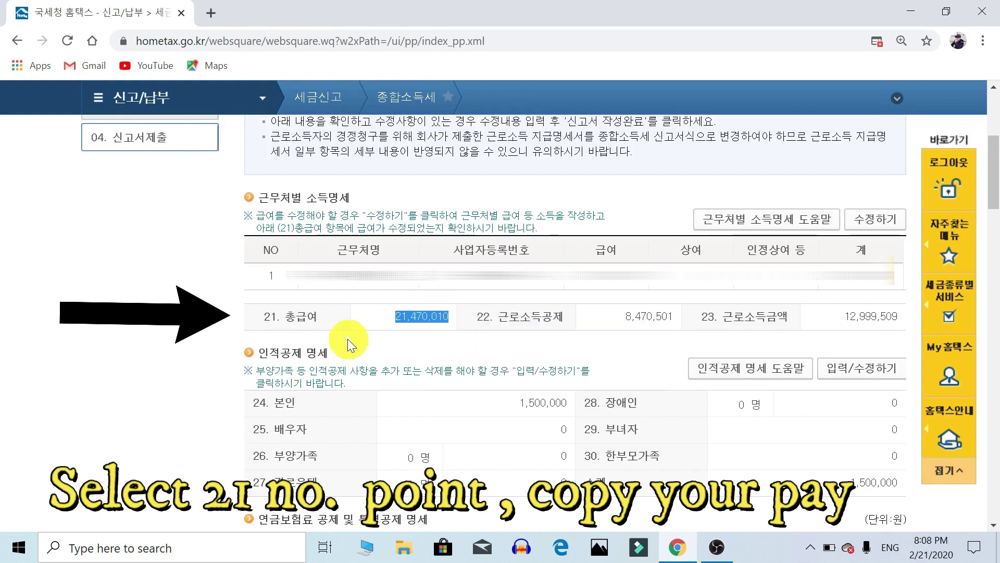
# Open the calculator (계산기) for item 54, 조세특례제한법 세액감면(제30조), accepting the refusal-reason notice and dismissing the translation notice
pyautogui.scroll(-14, 348, 349)
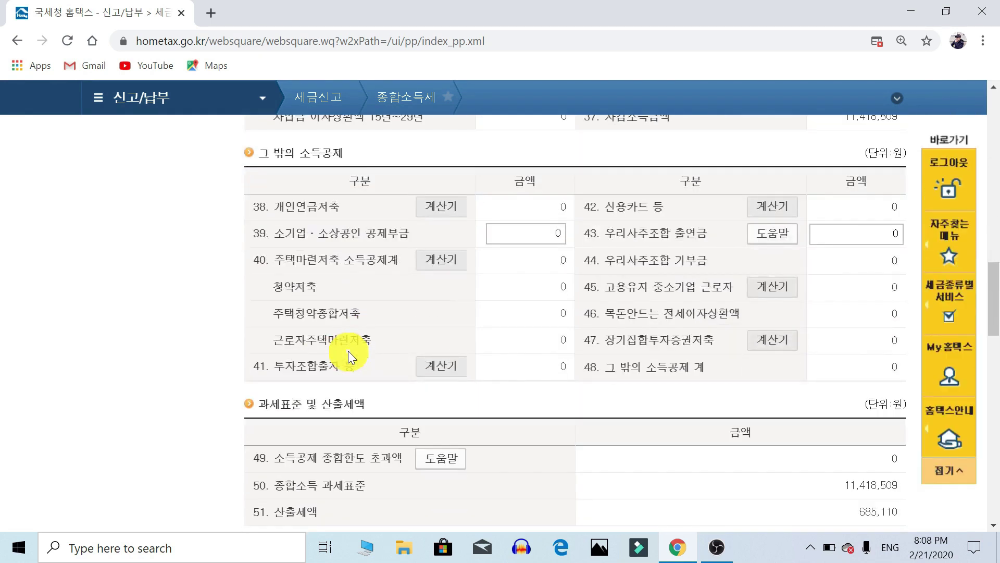
pyautogui.scroll(-5, 348, 351)
pyautogui.scroll(5, 348, 352)
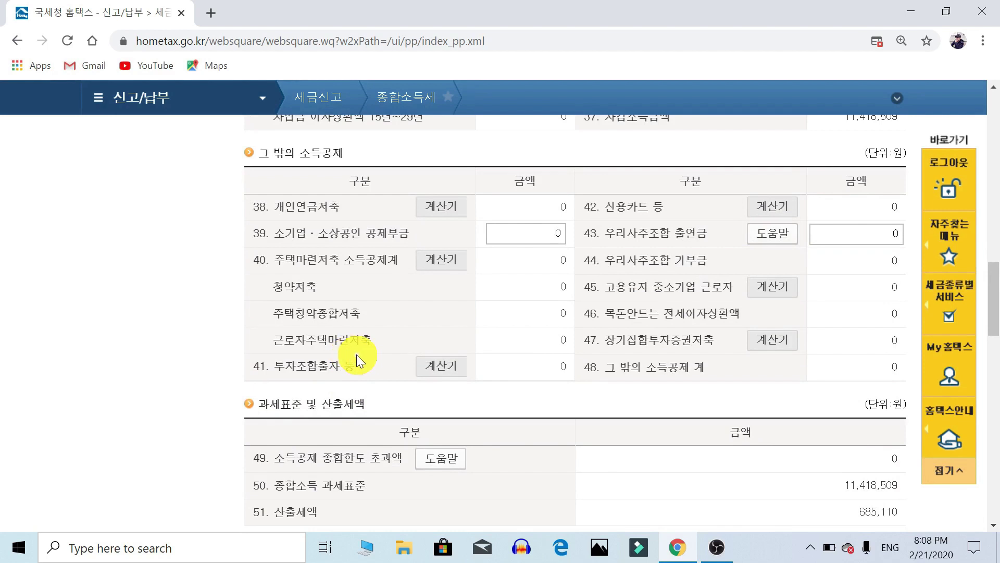
pyautogui.scroll(-5, 352, 357)
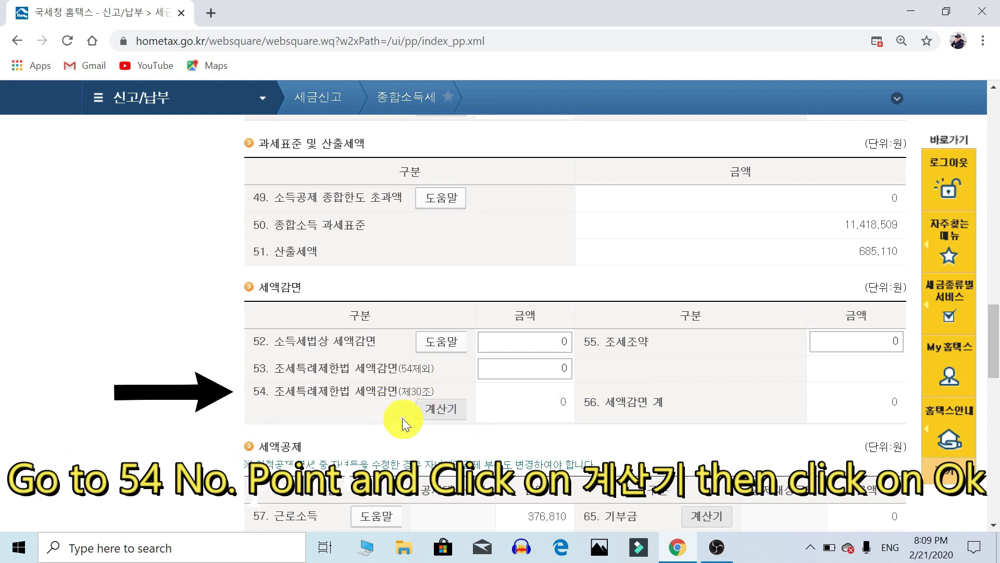
pyautogui.click(441, 414)
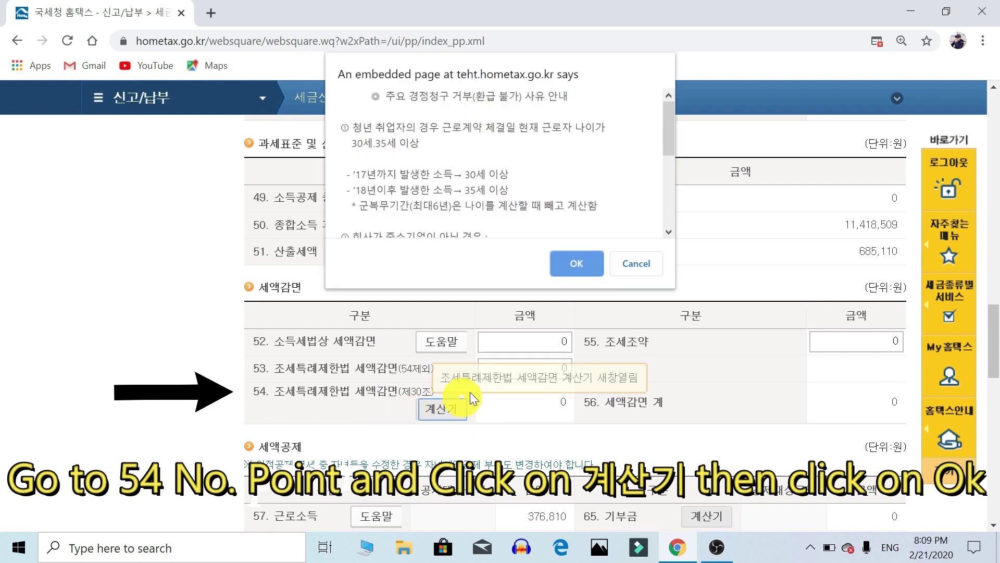
pyautogui.click(578, 264)
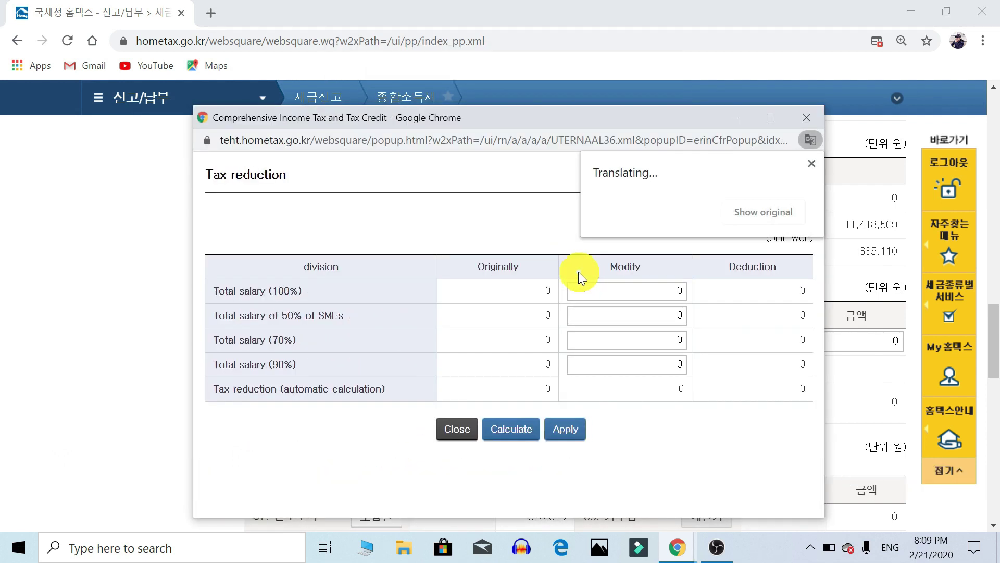
pyautogui.click(686, 211)
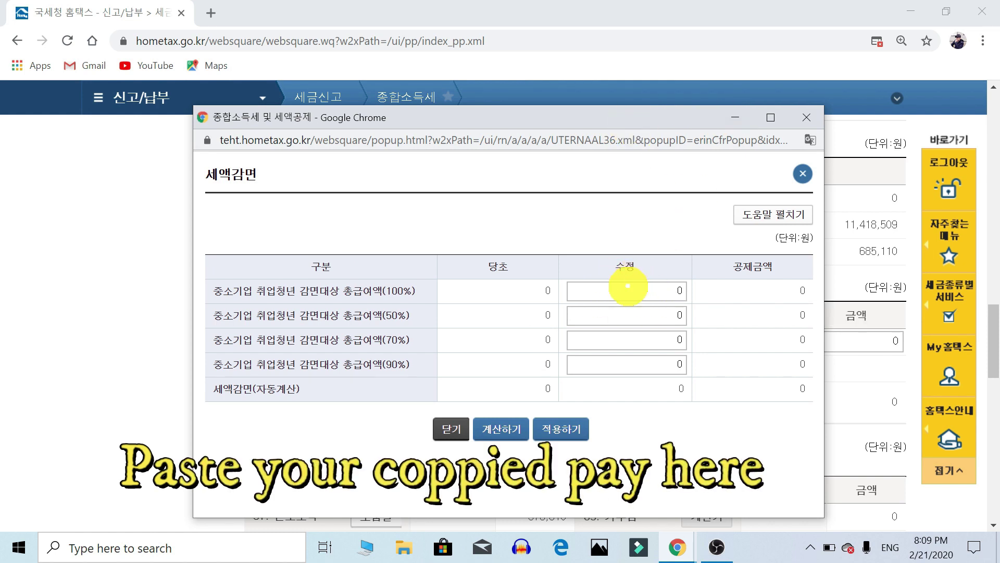
# Paste 21,470,010 as the modified 중소기업 취업청년 감면대상 총급여액(100%), calculate the tax reduction and apply it to the return
pyautogui.rightClick(624, 289)
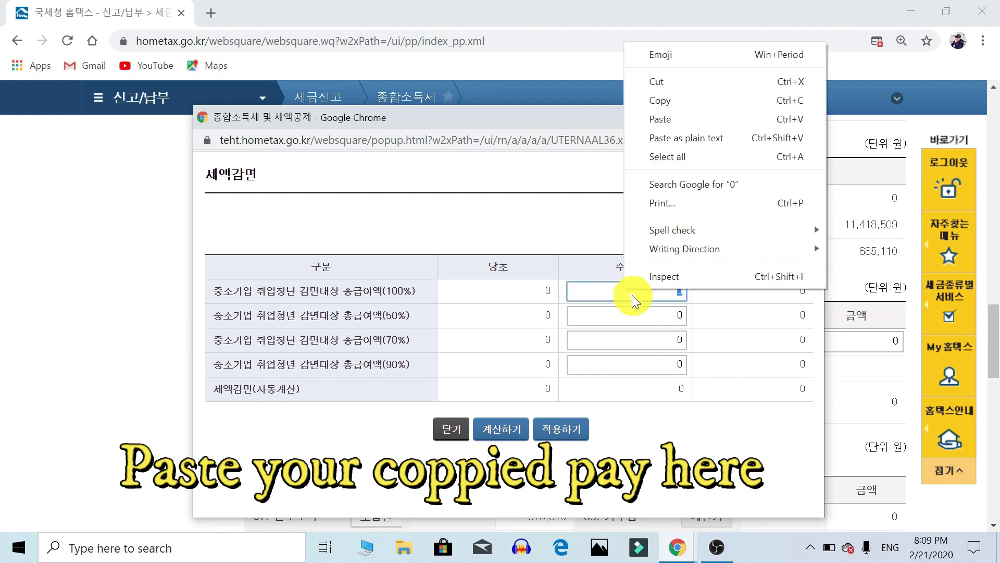
pyautogui.click(666, 117)
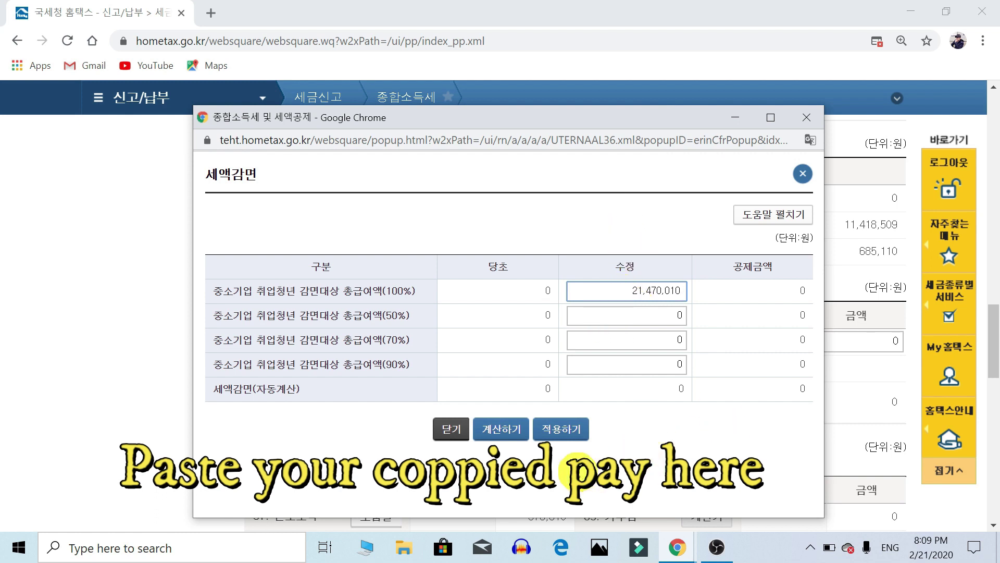
pyautogui.click(501, 433)
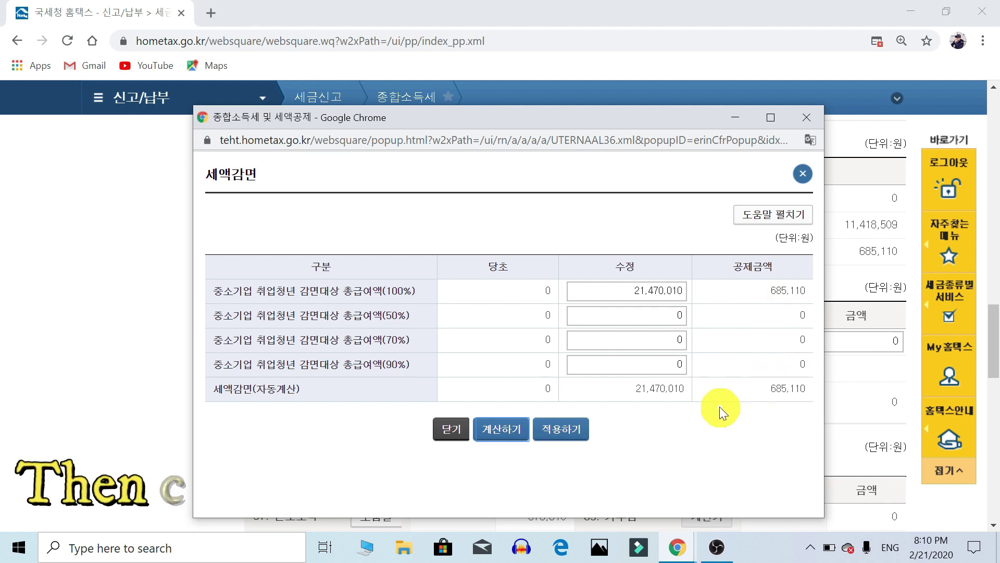
pyautogui.click(564, 431)
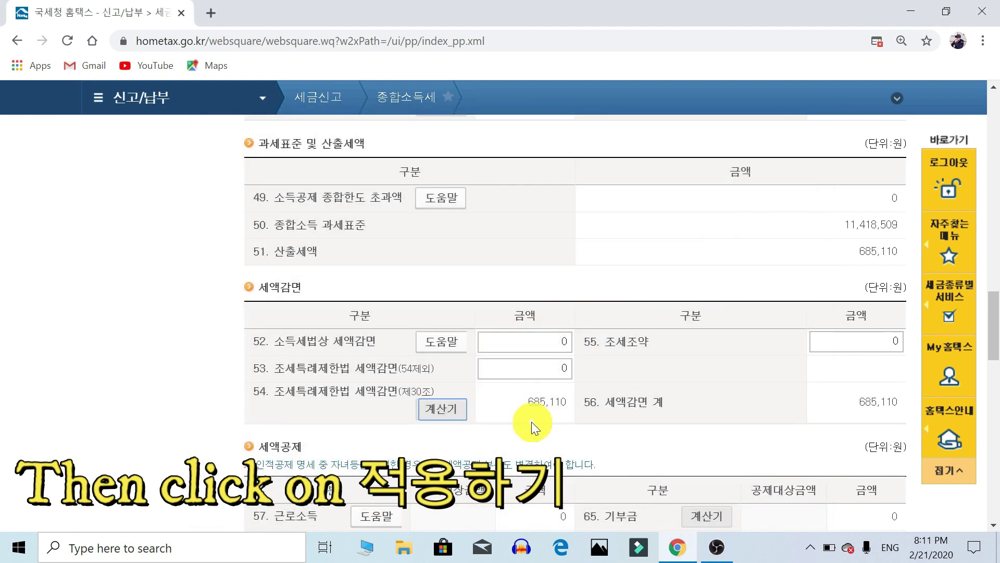
# Set the refund account's bank (금융기관/체신관서명) to KEB하나은행 and enter the bank account number (계좌번호)
pyautogui.scroll(-10, 529, 447)
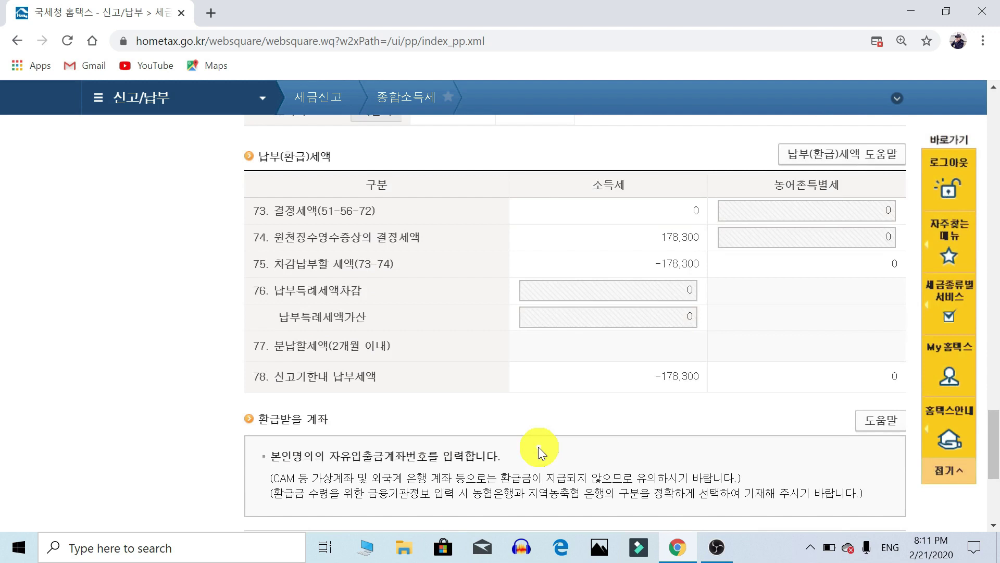
pyautogui.scroll(-5, 535, 425)
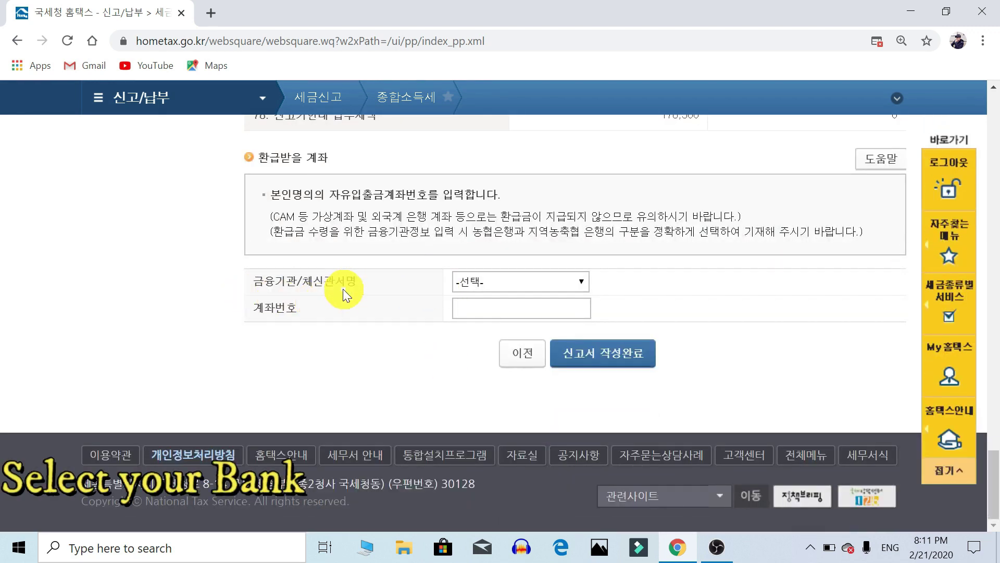
pyautogui.click(552, 282)
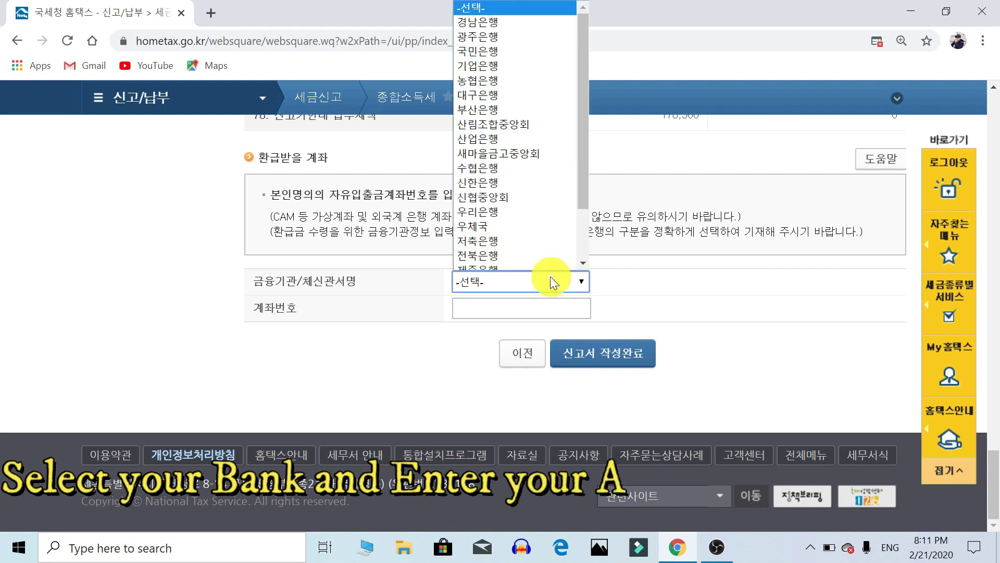
pyautogui.scroll(-1, 519, 157)
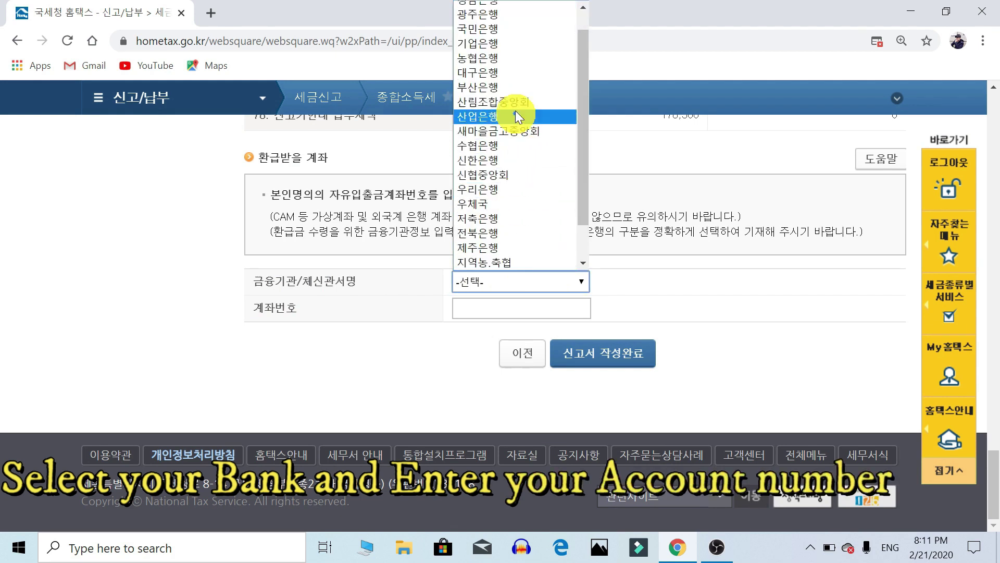
pyautogui.scroll(2, 516, 117)
pyautogui.scroll(-3, 514, 118)
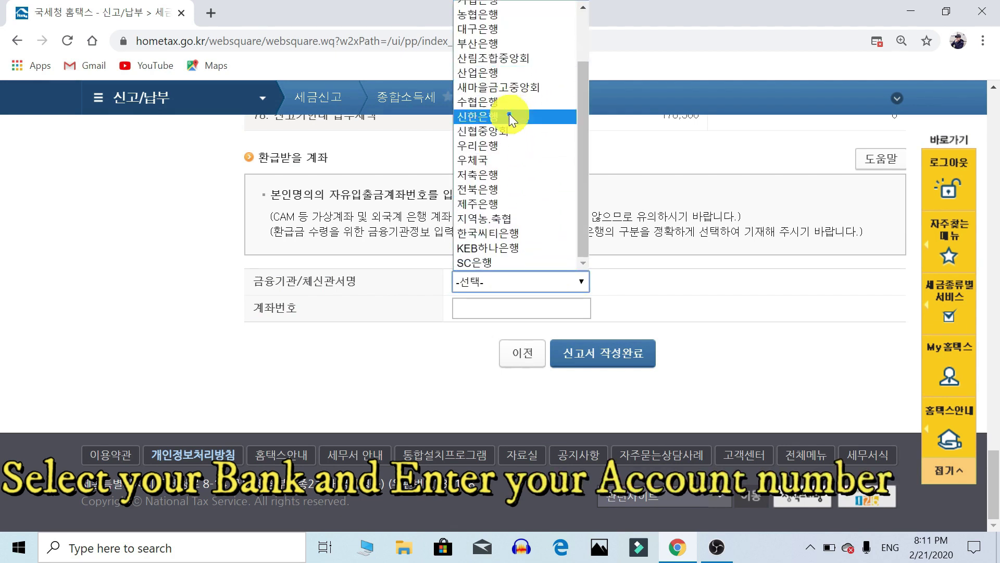
pyautogui.scroll(2, 513, 119)
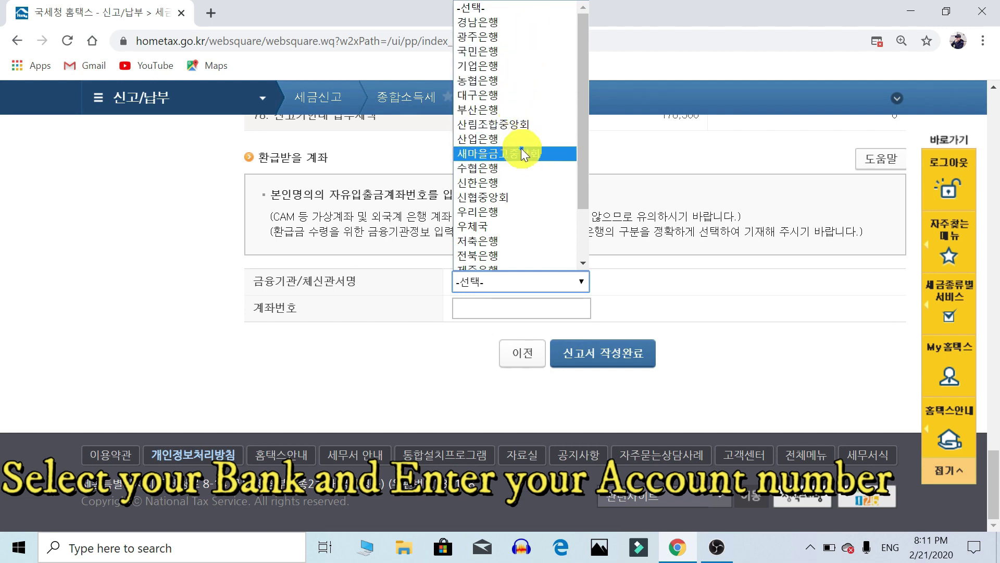
pyautogui.scroll(-2, 518, 180)
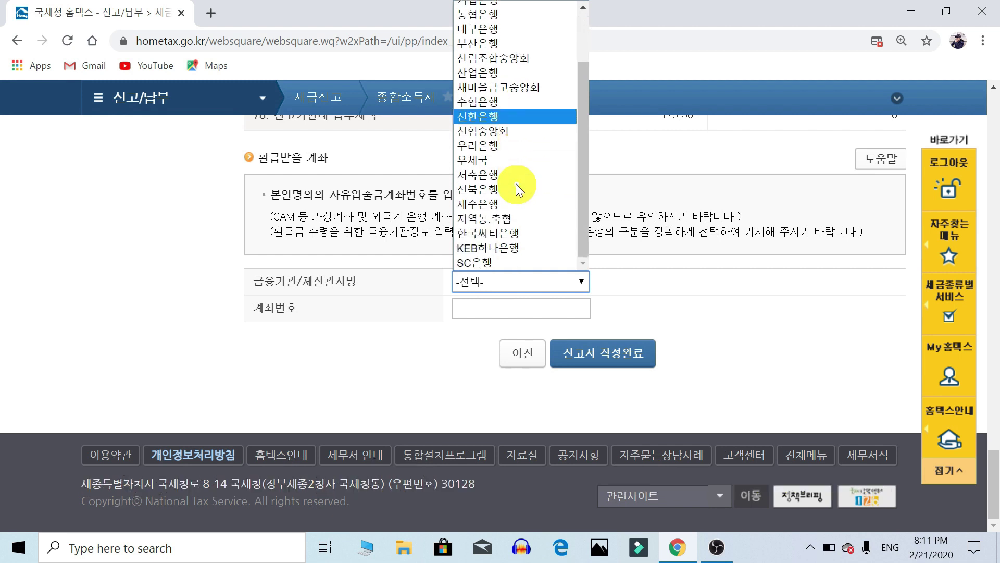
pyautogui.click(513, 249)
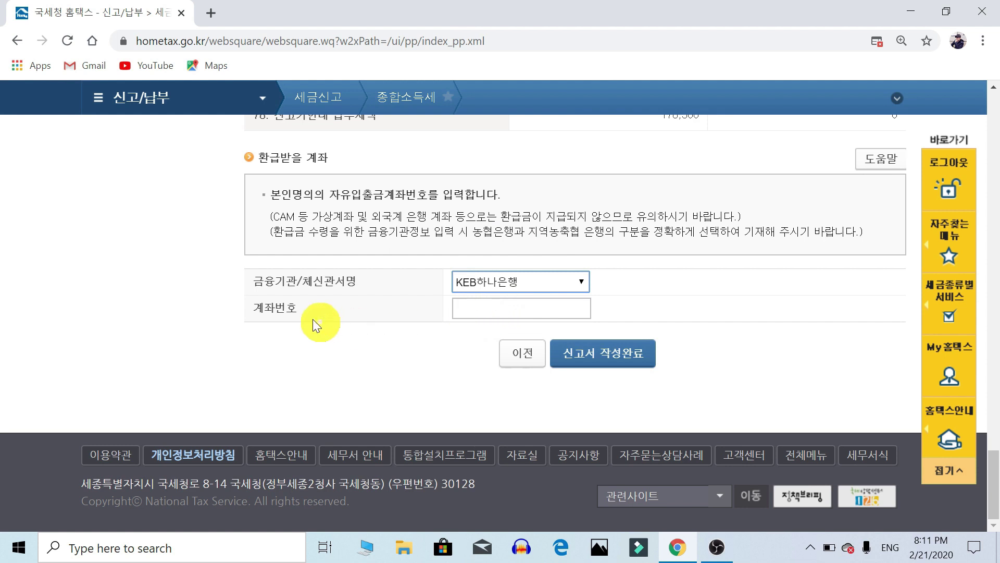
pyautogui.click(512, 311)
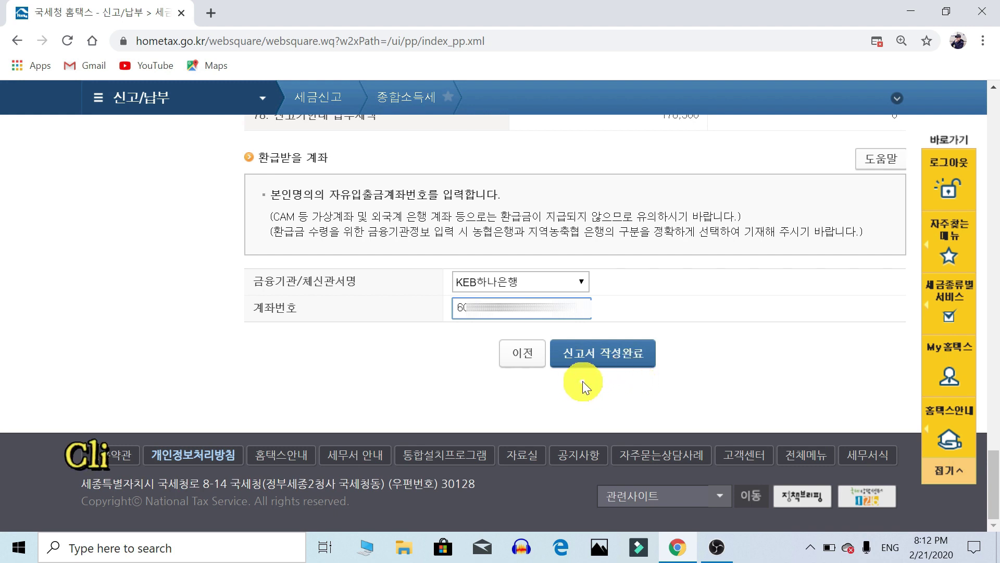
# Complete the return (신고서 작성완료) and accept the save confirmation and refund notices to reach the correction claim form
pyautogui.click(599, 363)
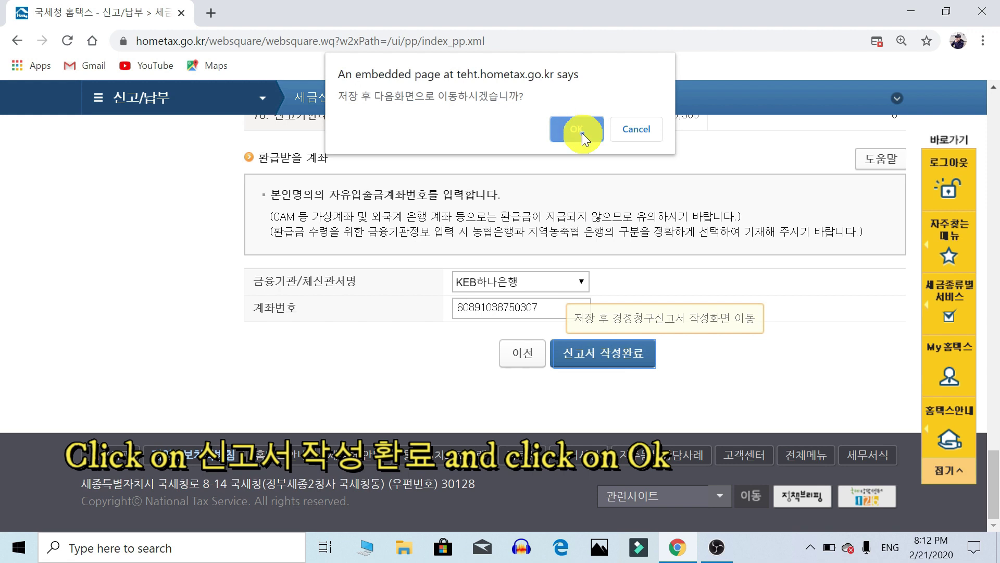
pyautogui.click(577, 131)
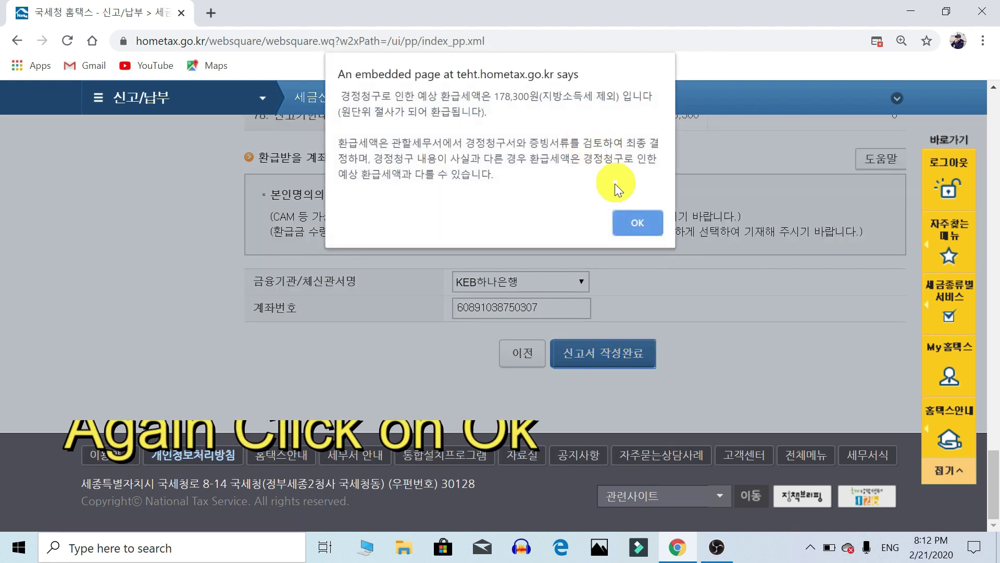
pyautogui.click(645, 223)
pyautogui.click(630, 146)
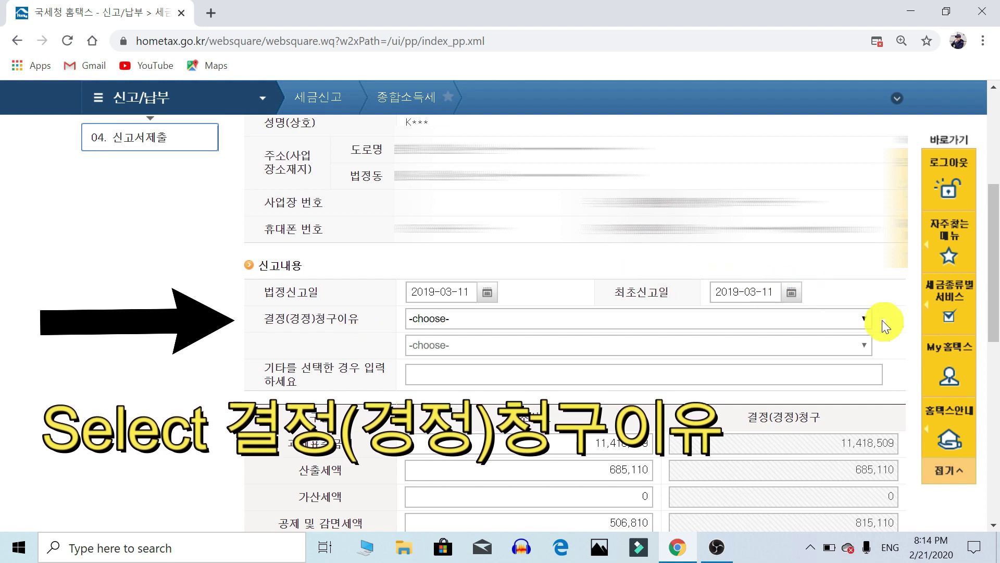
# Set the claim reason (결정(경정)청구이유) to 세액감면 - 중소기업 취업청년에 대한 소득세 감면(조특법§30)
pyautogui.click(859, 320)
pyautogui.scroll(-10, 474, 184)
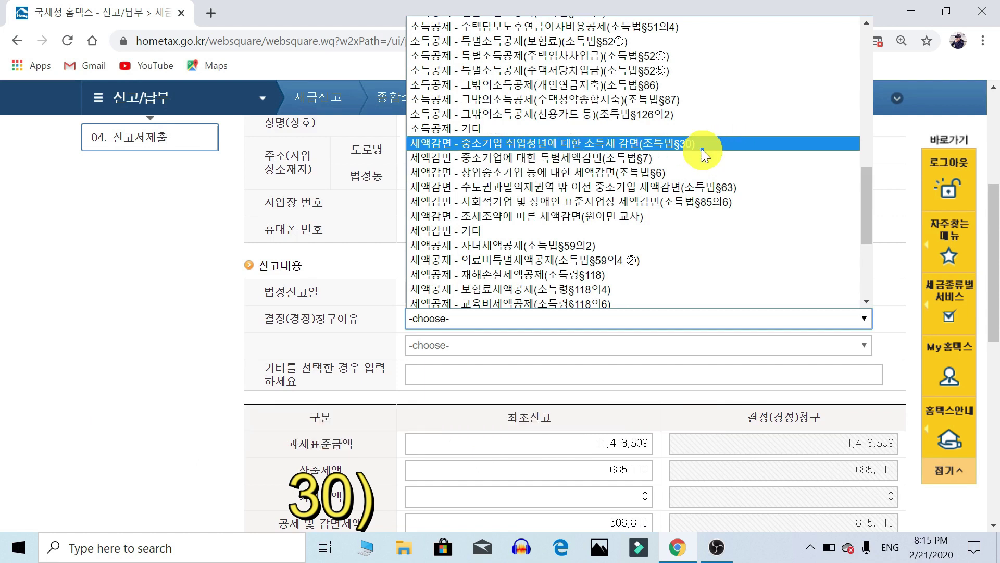
pyautogui.click(729, 142)
# Complete the correction claim form (신고서 작성완료) and accept the confirmation
pyautogui.scroll(-10, 512, 386)
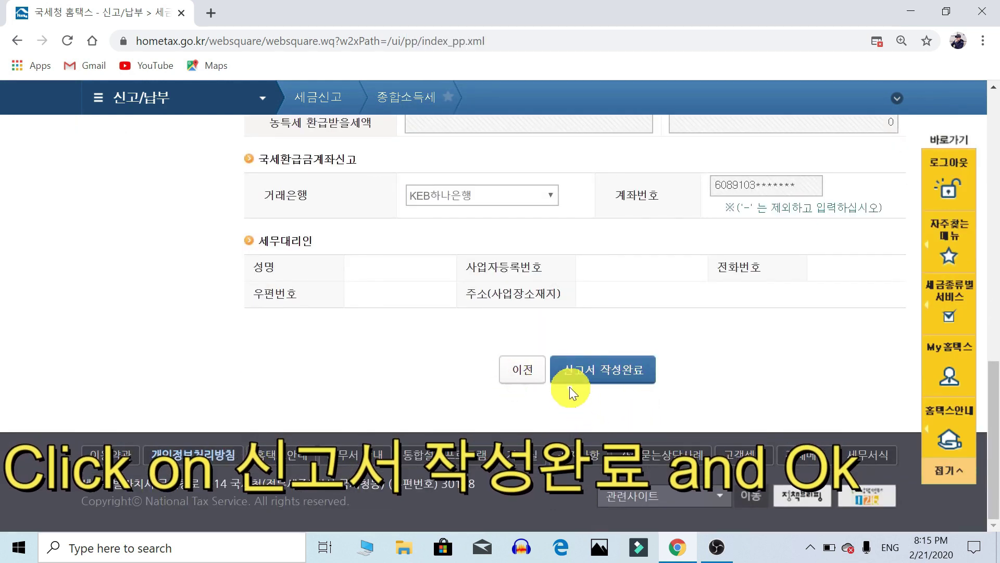
pyautogui.click(602, 375)
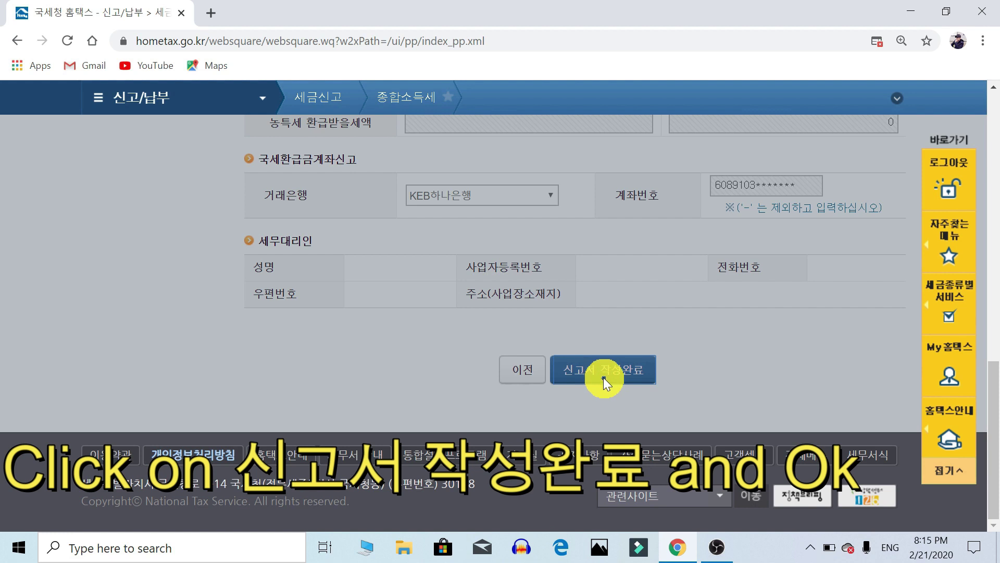
pyautogui.click(632, 145)
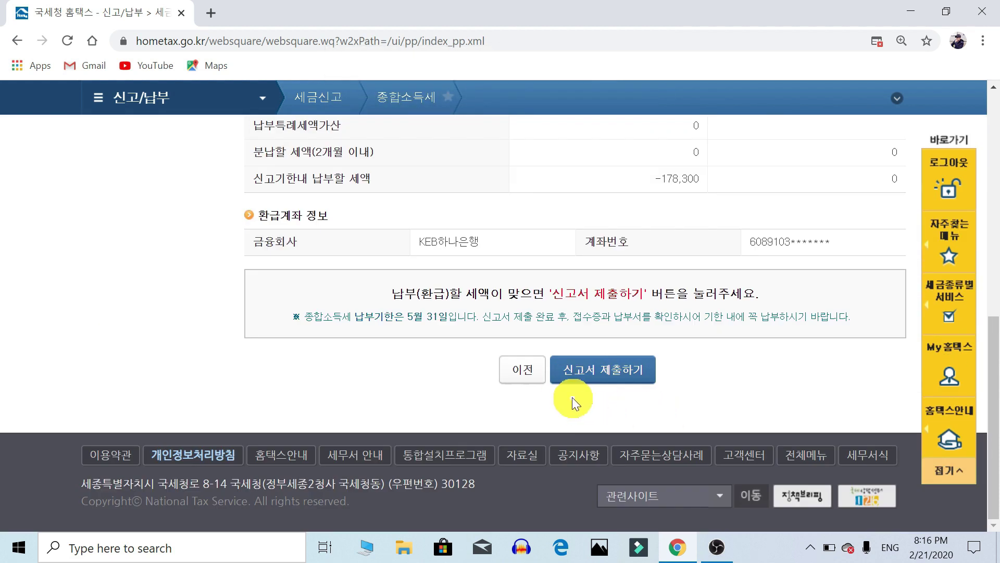
# Submit the return (신고서 제출하기) and accept the notice about checking the receipt
pyautogui.scroll(5, 313, 213)
pyautogui.scroll(-5, 430, 275)
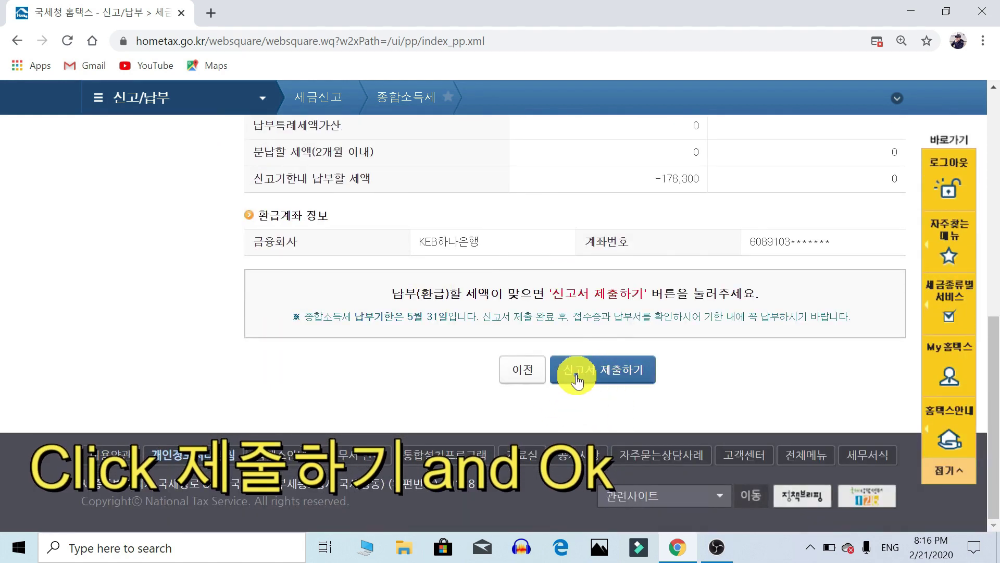
pyautogui.click(594, 376)
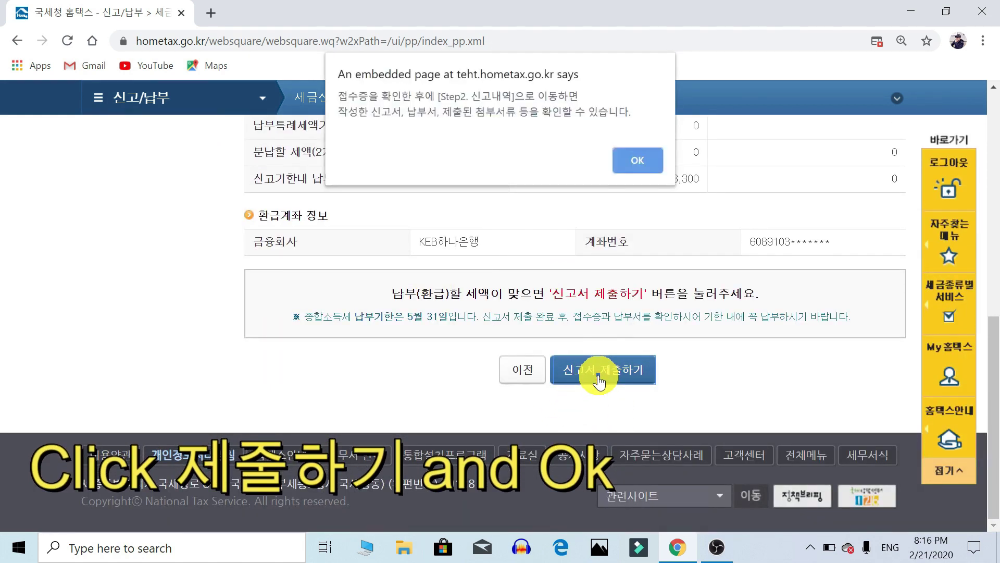
pyautogui.click(617, 159)
# Mark 접수 상세내용 확인하기 and 확인하였습니다 on the receipt and accept the local income tax notice
pyautogui.scroll(-10, 414, 365)
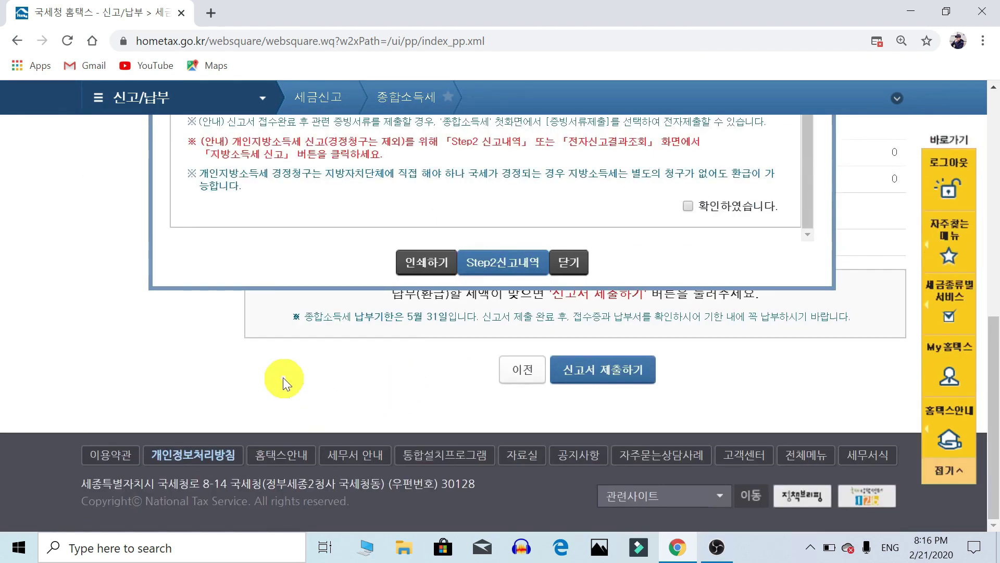
pyautogui.scroll(10, 340, 386)
pyautogui.scroll(10, 409, 242)
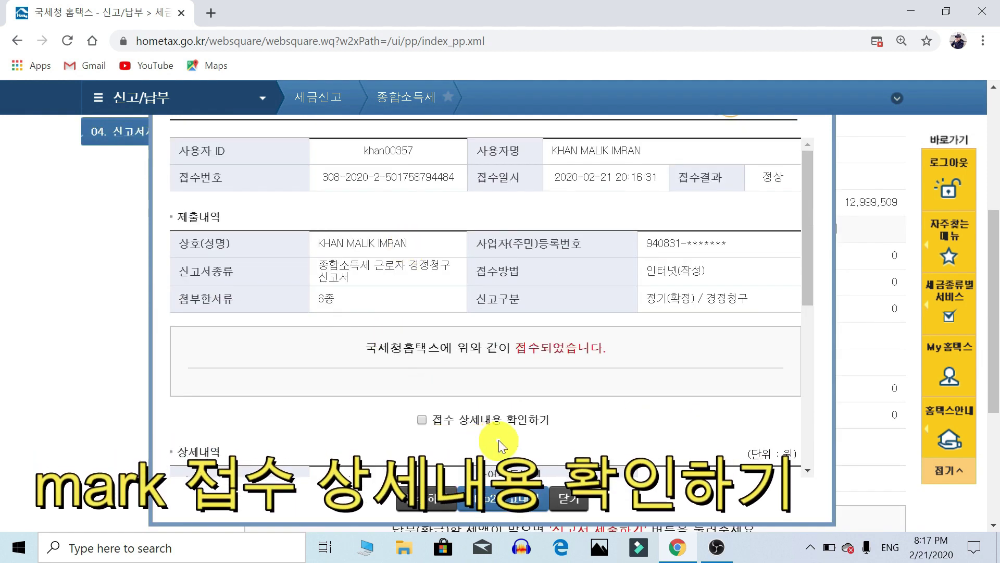
pyautogui.click(423, 420)
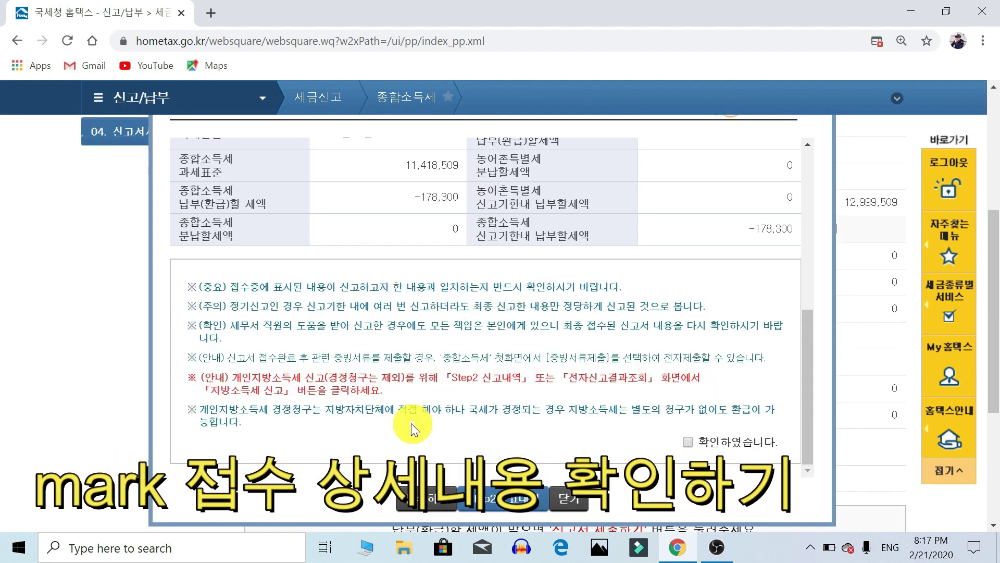
pyautogui.scroll(-5, 411, 423)
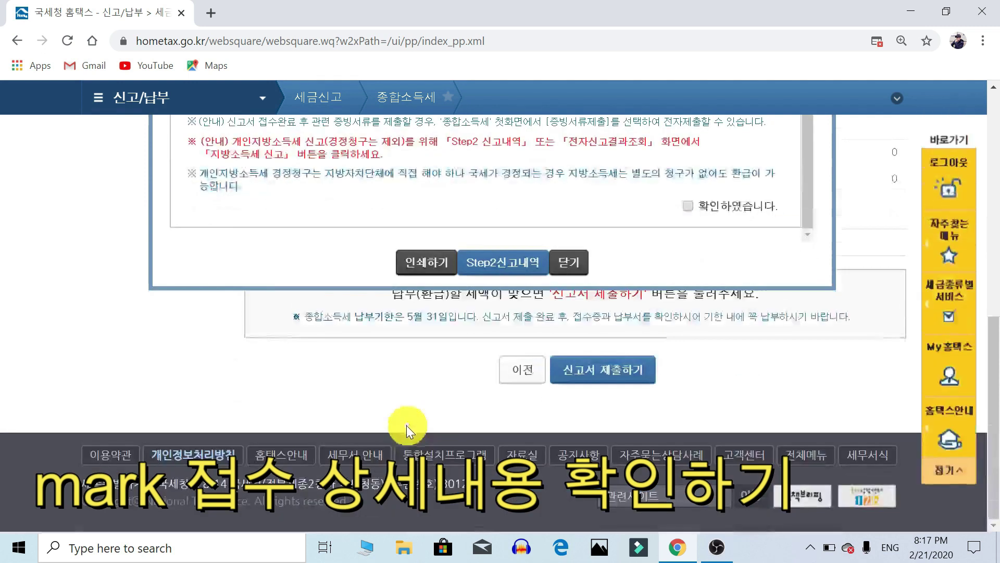
pyautogui.click(691, 206)
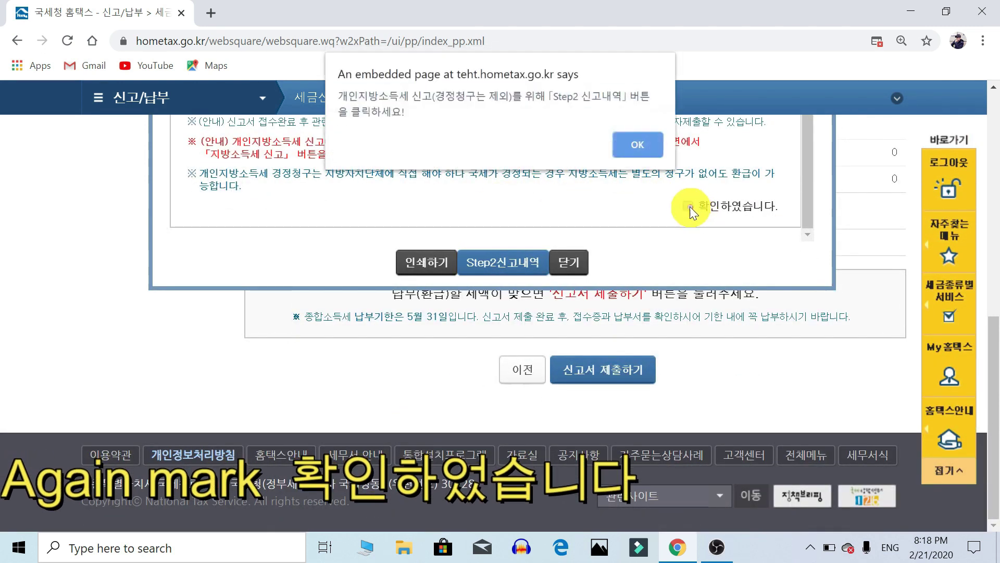
pyautogui.press('Return')
# Go to Step2신고내역, enter the alien registration number (사업자등록번호/주민등록번호) and look up the submitted returns
pyautogui.click(497, 271)
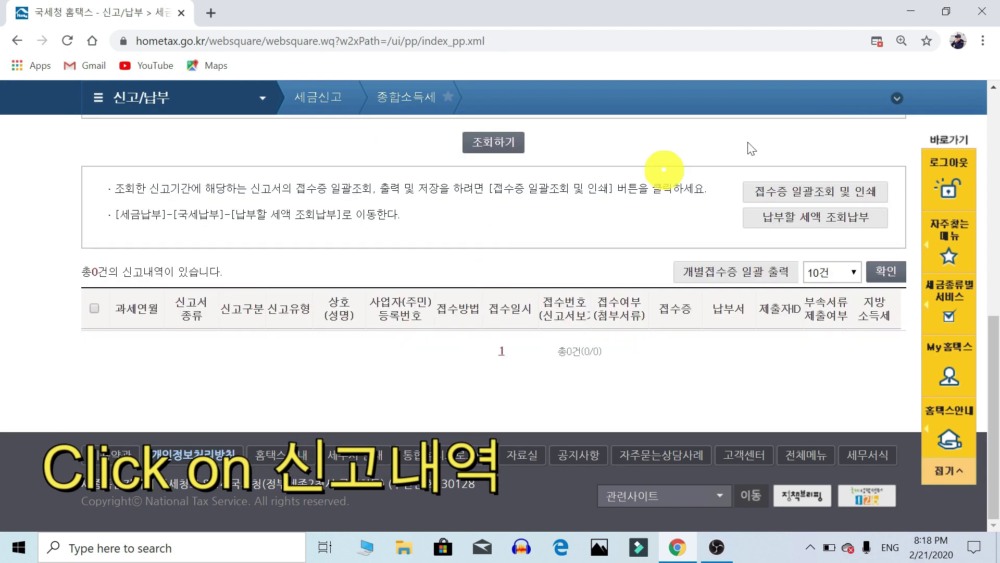
pyautogui.scroll(5, 568, 239)
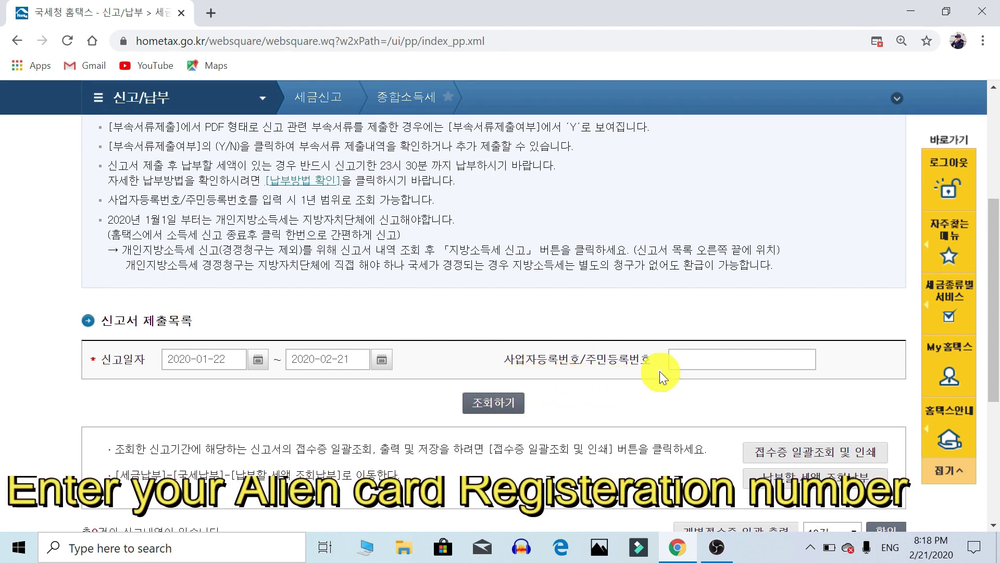
pyautogui.click(693, 359)
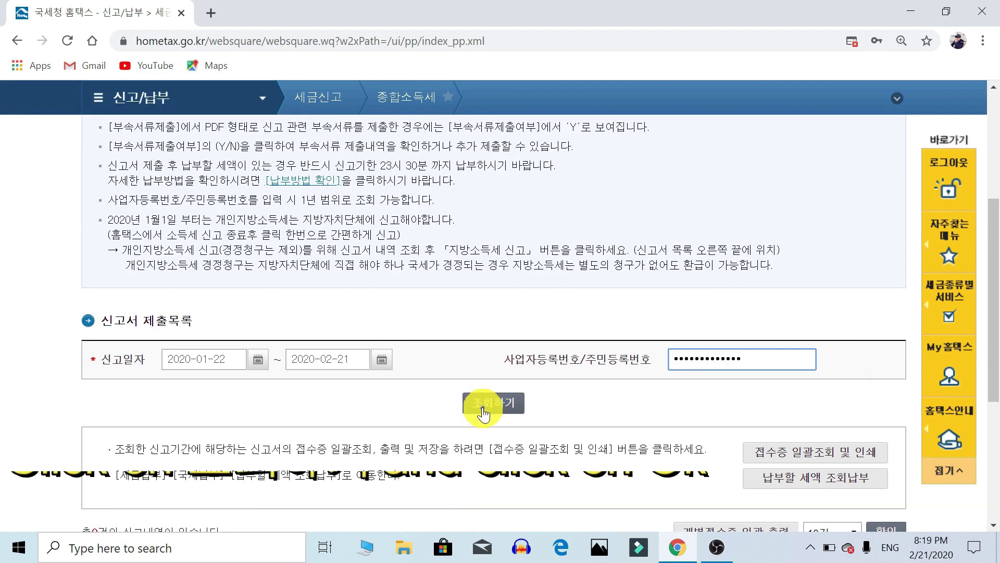
pyautogui.click(482, 404)
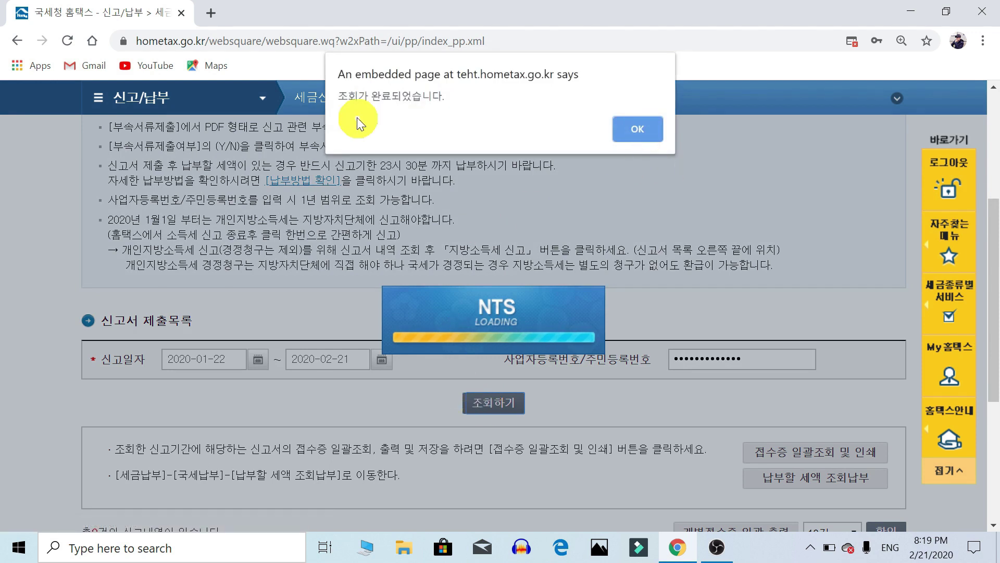
pyautogui.click(637, 130)
pyautogui.scroll(-5, 583, 157)
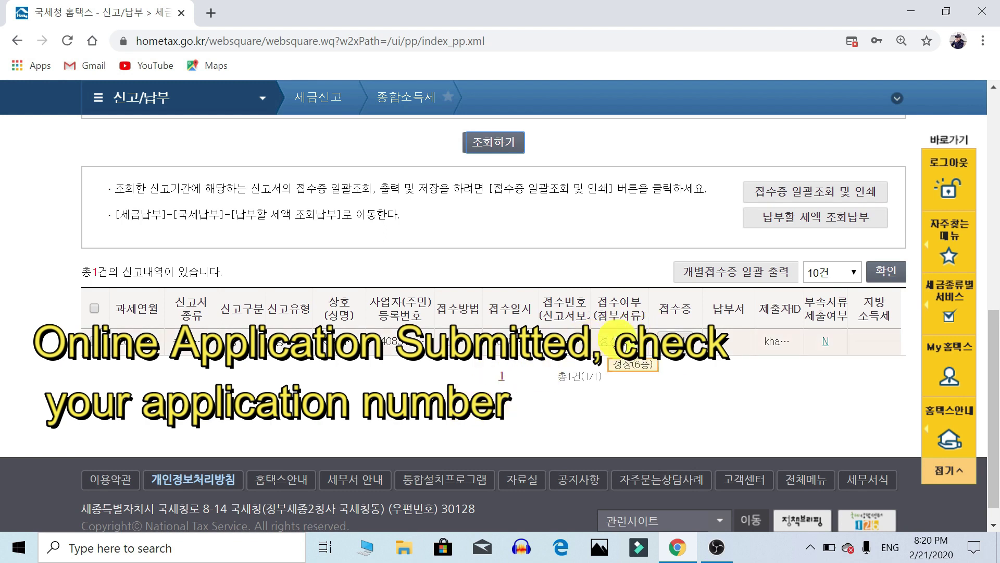
# Open the receipt (접수증) of the submitted return and review its contents
pyautogui.click(677, 342)
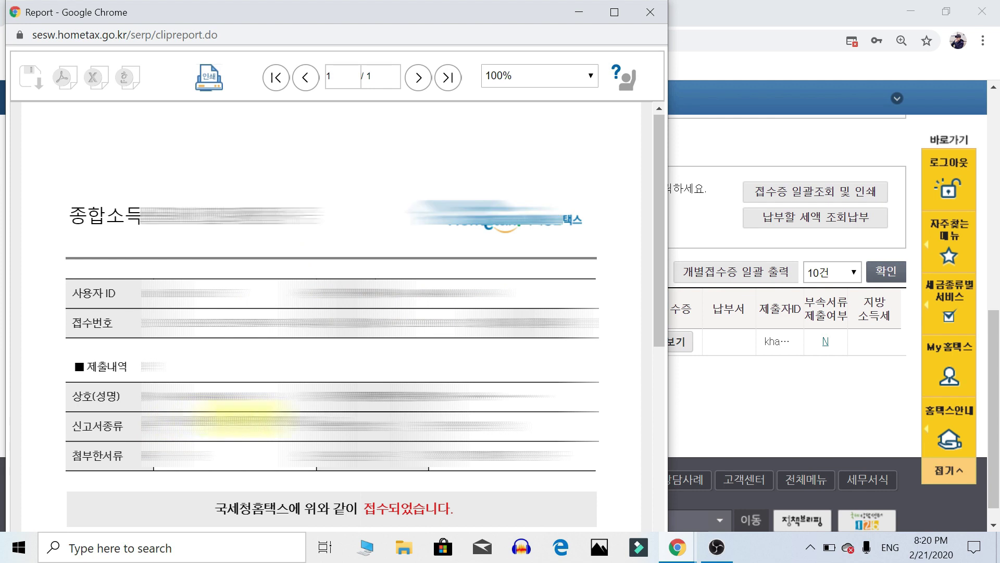
pyautogui.scroll(-5, 245, 411)
pyautogui.scroll(5, 212, 280)
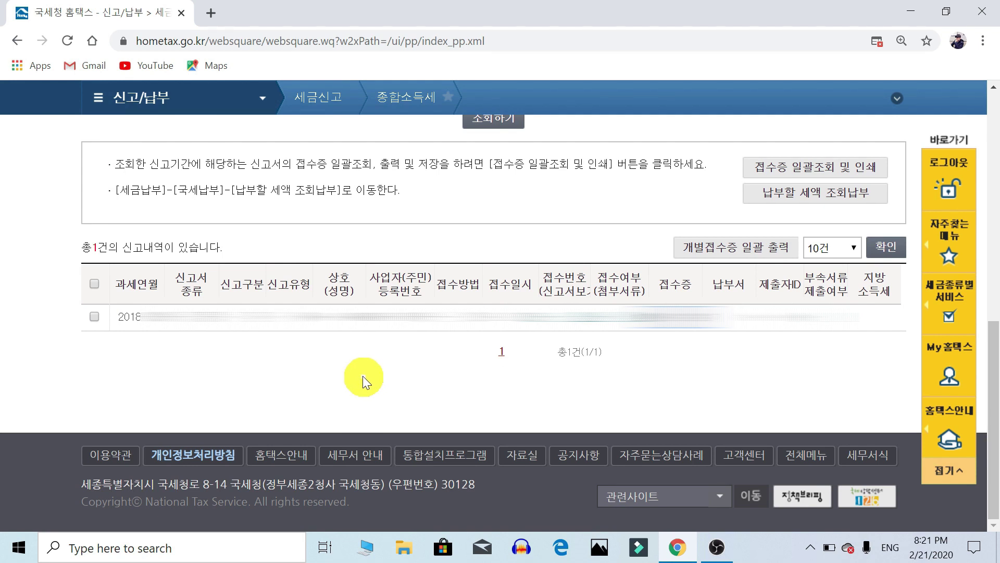
# Return to Step 1. 경정청구서 작성, dismissing the save-password prompt, and open the attribution year (귀속년도) choices for another claim
pyautogui.scroll(10, 363, 379)
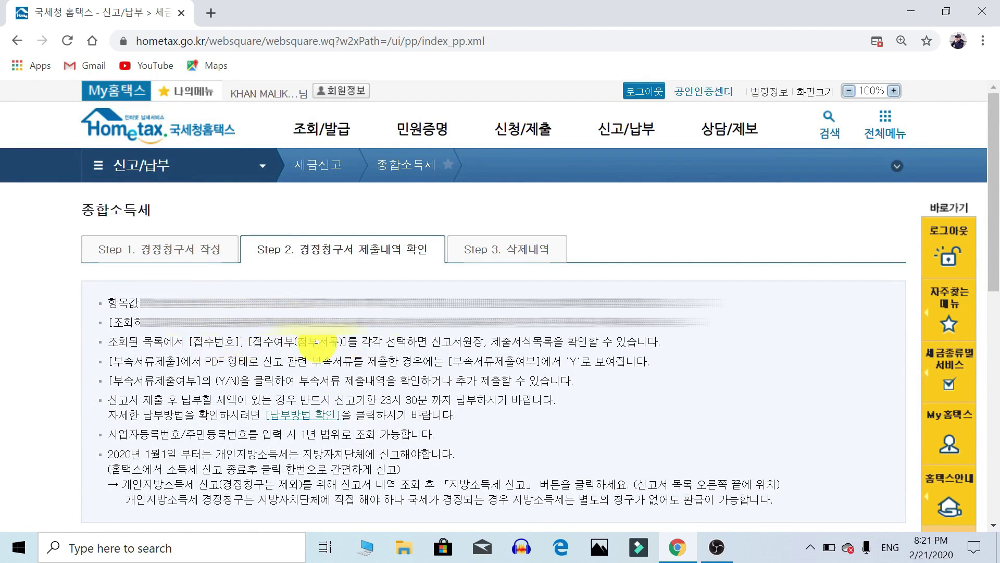
pyautogui.scroll(-10, 235, 355)
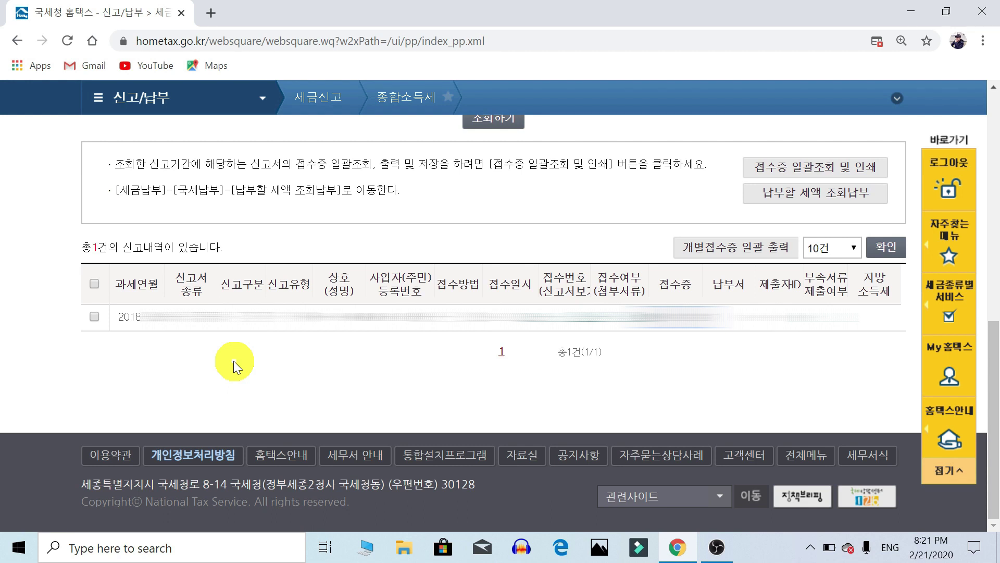
pyautogui.scroll(5, 214, 358)
pyautogui.scroll(5, 26, 304)
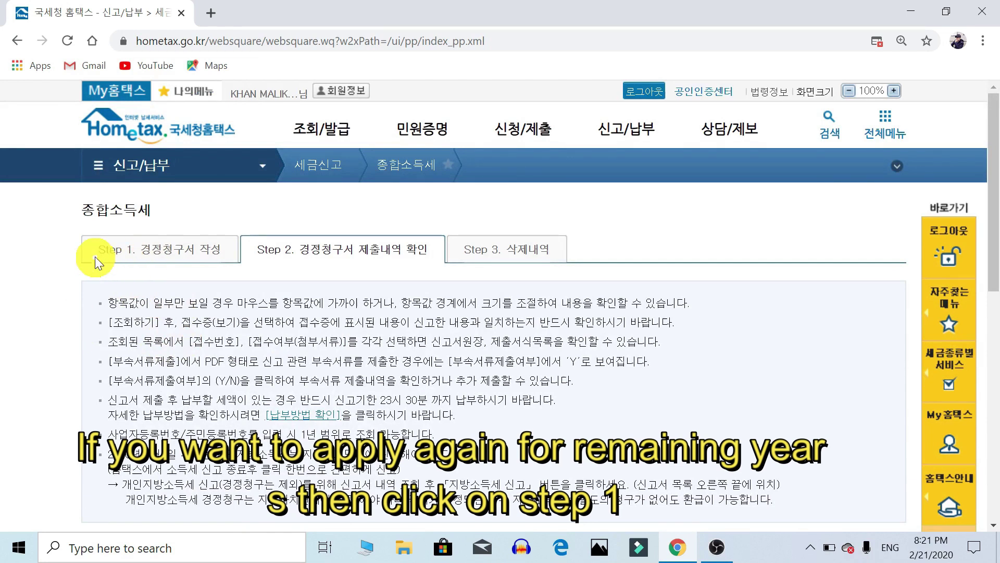
pyautogui.click(174, 259)
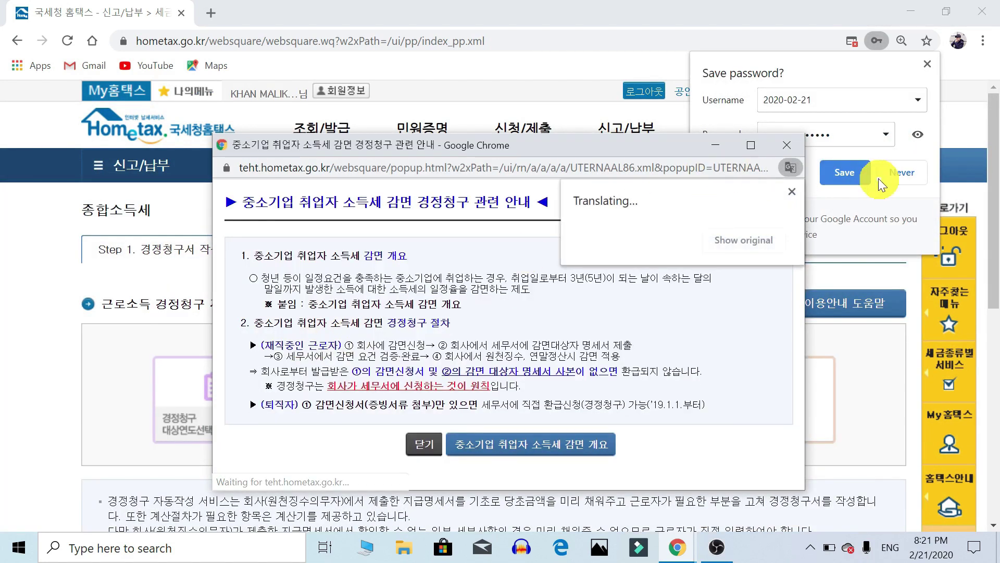
pyautogui.click(925, 68)
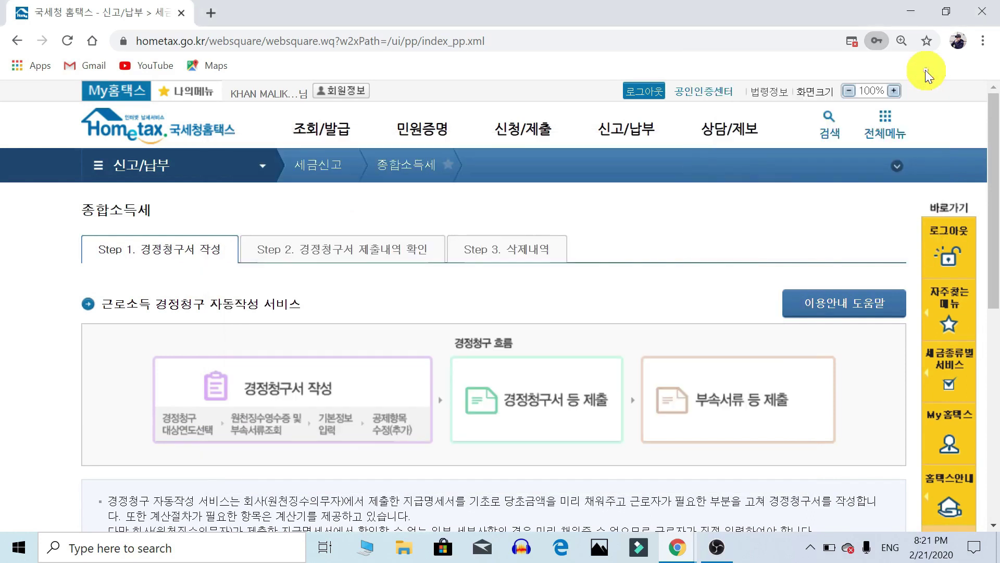
pyautogui.scroll(-10, 364, 321)
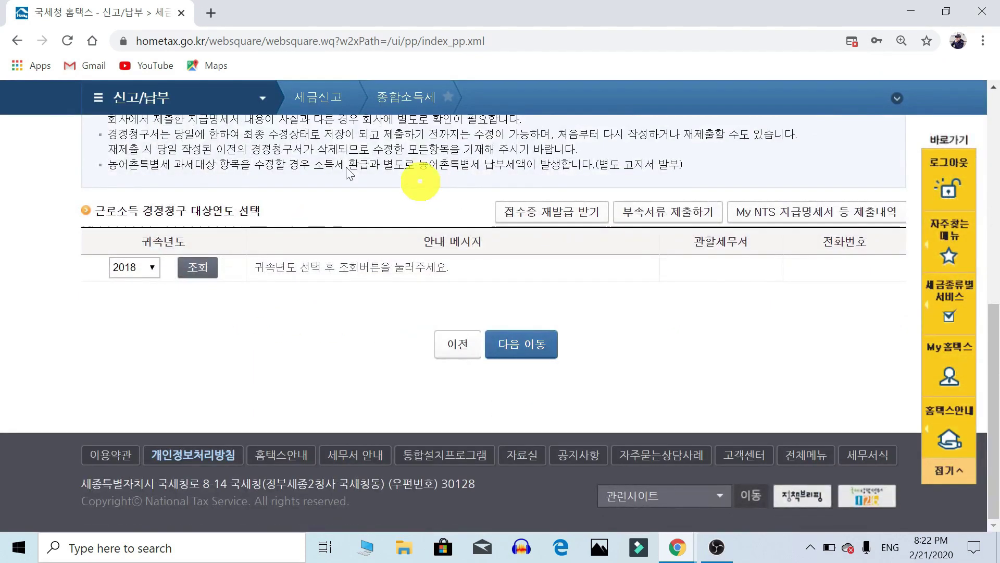
pyautogui.click(145, 270)
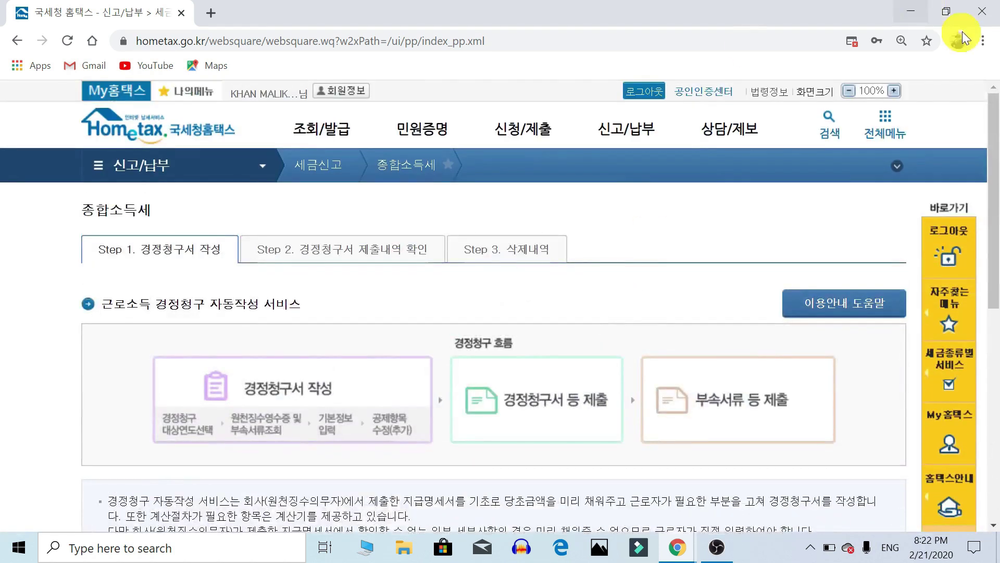
# Close the Hometax browser window and the SME income tax reduction information popup
pyautogui.click(982, 11)
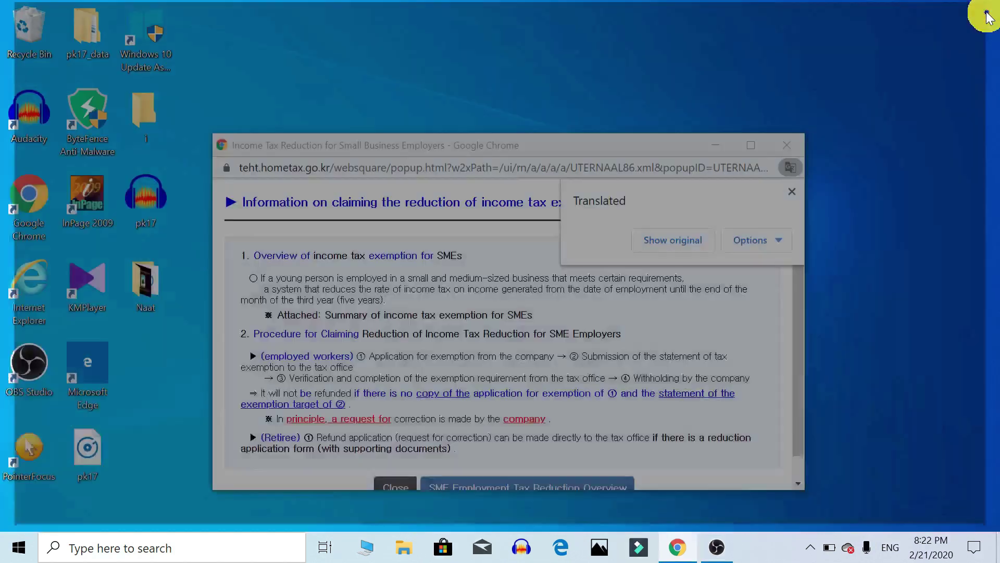
pyautogui.click(803, 144)
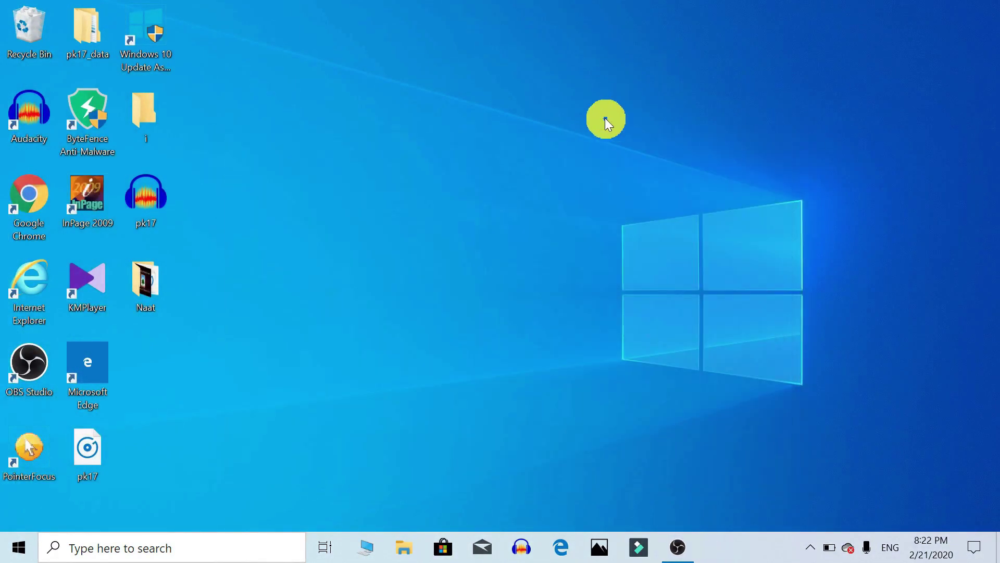